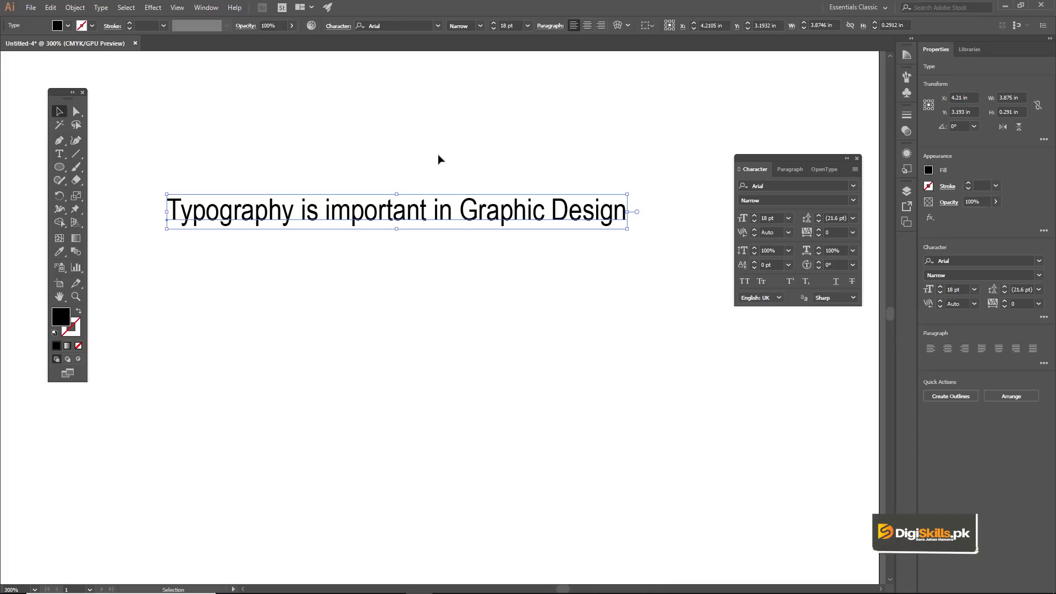
Step: Increase the tracking of the "Typography is important in Graphic Design" line to 130
{"action": "left_click_drag", "start_coordinate": [430, 157], "coordinate": [446, 169]}
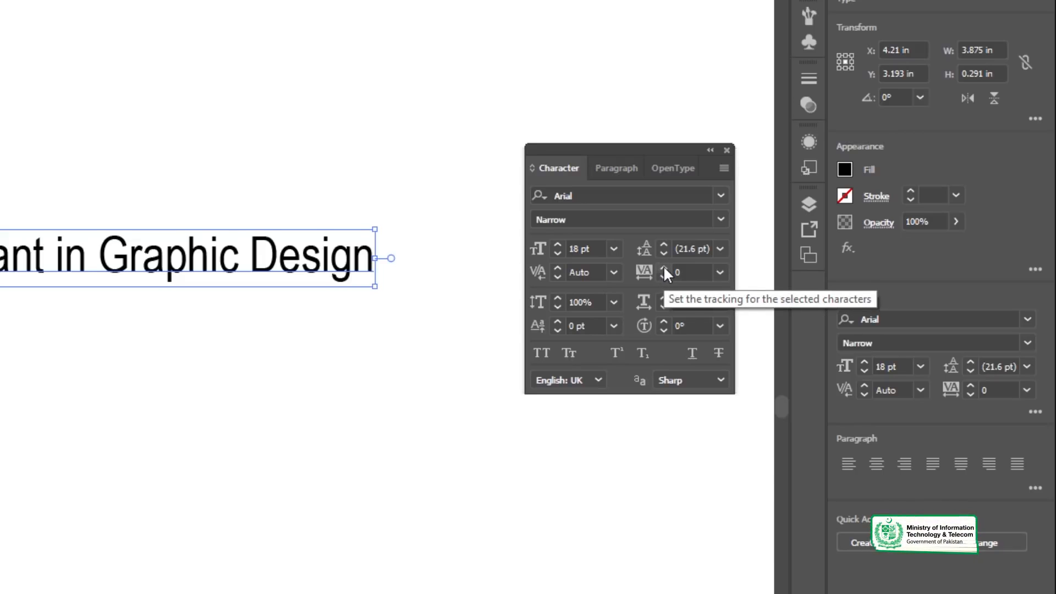
{"action": "left_click", "coordinate": [664, 266]}
{"action": "left_click", "coordinate": [664, 265]}
{"action": "left_click", "coordinate": [663, 265]}
{"action": "left_click_drag", "start_coordinate": [663, 268], "coordinate": [663, 267]}
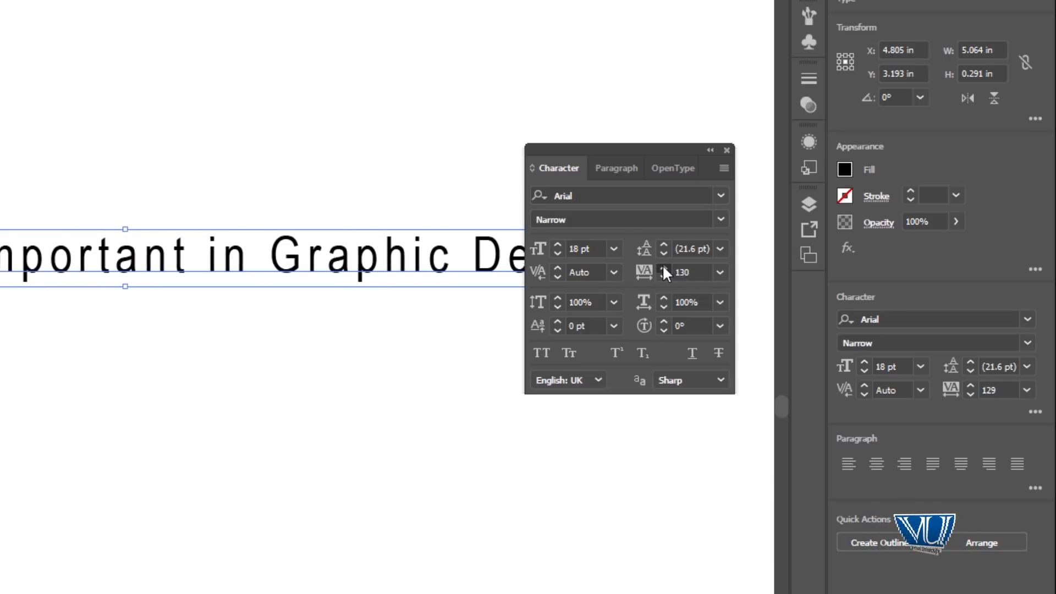
Step: Move the letter-spaced text line to an X position of about 4.19 in
{"action": "left_click", "coordinate": [89, 141]}
{"action": "left_click", "coordinate": [120, 254]}
{"action": "left_click_drag", "start_coordinate": [129, 257], "coordinate": [81, 258]}
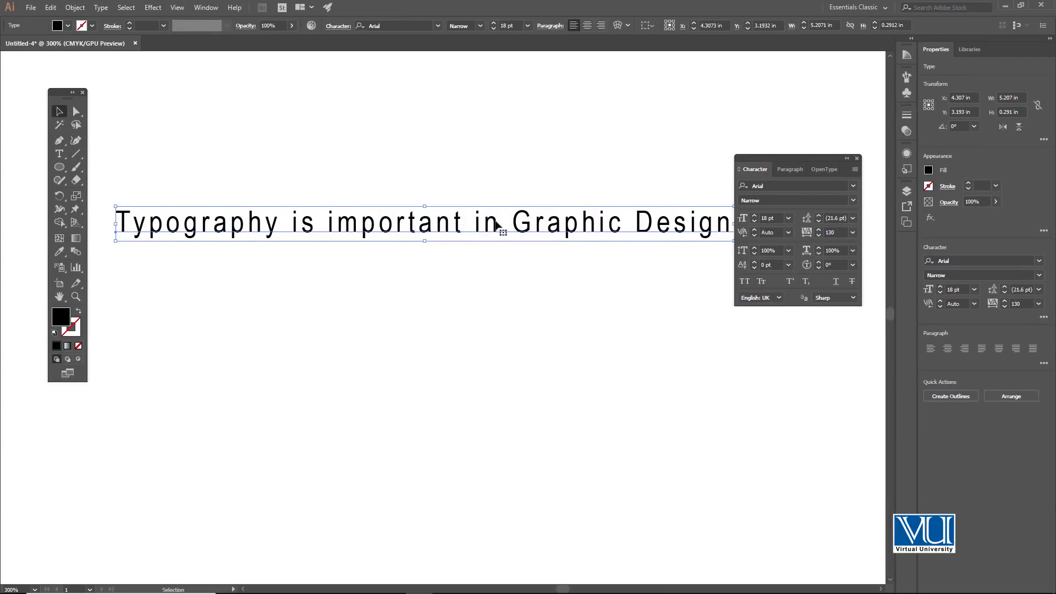
{"action": "left_click_drag", "start_coordinate": [495, 221], "coordinate": [488, 225]}
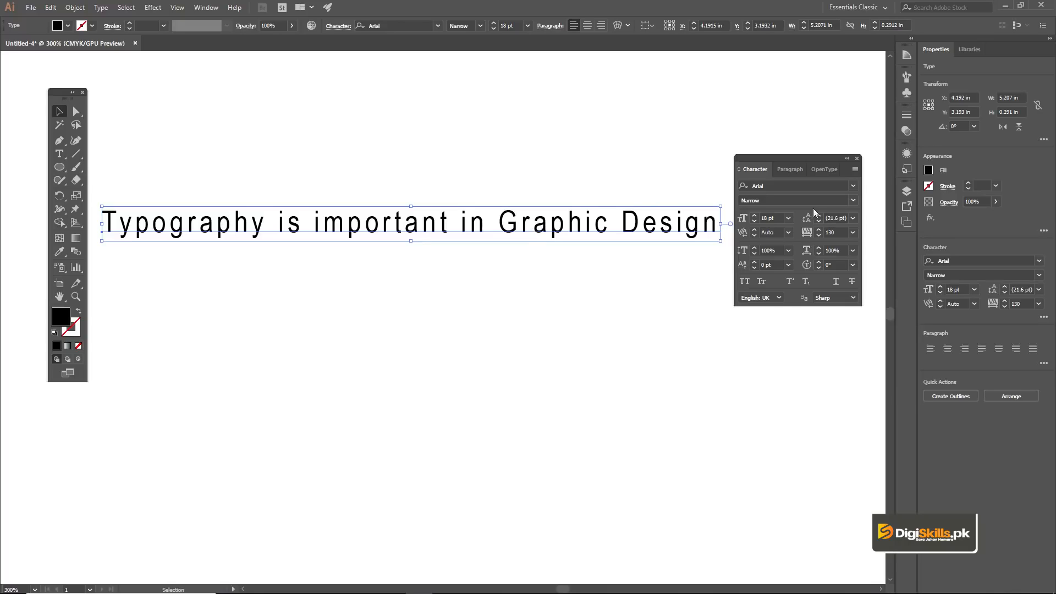
Step: Reduce the tracking of the text line to 62
{"action": "left_click", "coordinate": [819, 235]}
{"action": "left_click", "coordinate": [819, 235]}
{"action": "left_click", "coordinate": [819, 236]}
{"action": "left_click", "coordinate": [820, 236]}
{"action": "left_click", "coordinate": [819, 236]}
{"action": "left_click", "coordinate": [820, 235]}
{"action": "left_click", "coordinate": [819, 235]}
{"action": "left_click", "coordinate": [819, 235]}
{"action": "left_click", "coordinate": [819, 236]}
{"action": "left_click", "coordinate": [819, 236]}
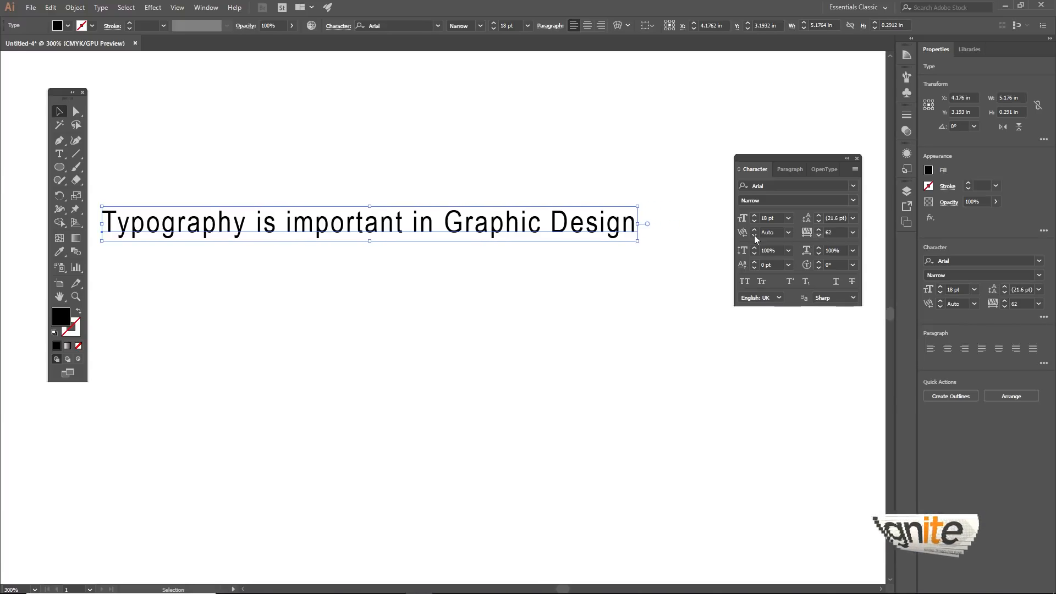
Step: Move the text line to an X position of about 3.84 in and shift the floating Character panel clear of it
{"action": "left_click_drag", "start_coordinate": [551, 218], "coordinate": [569, 221]}
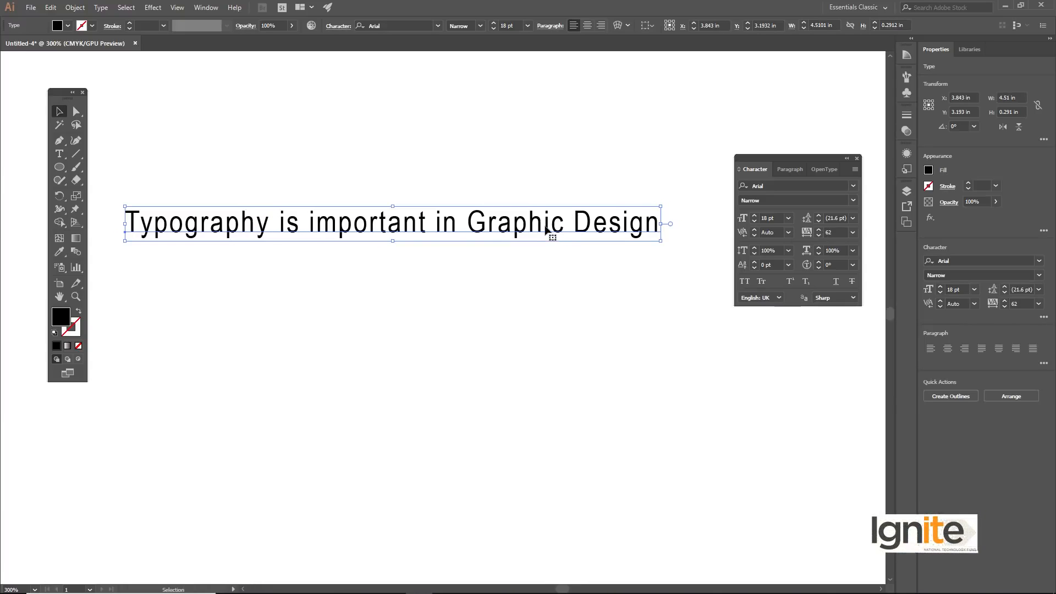
{"action": "key", "text": "ctrl+equal"}
{"action": "left_click_drag", "start_coordinate": [753, 165], "coordinate": [871, 168]}
{"action": "mouse_move", "coordinate": [684, 217]}
{"action": "left_mouse_down"}
{"action": "mouse_move", "coordinate": [707, 228]}
{"action": "mouse_move", "coordinate": [693, 227]}
{"action": "left_mouse_up"}
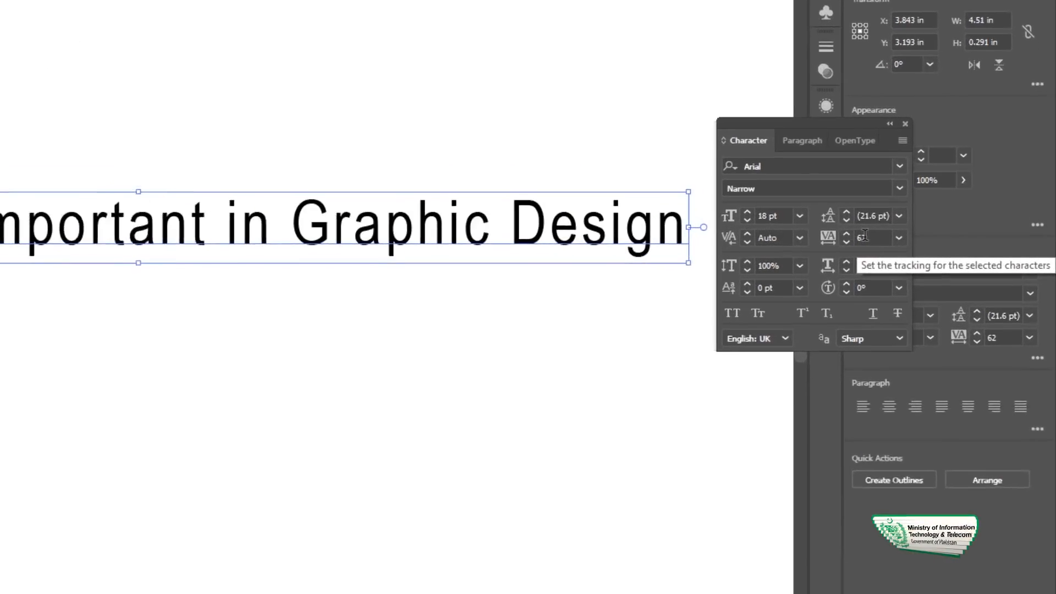
Step: Tighten the text line's tracking to the preset -100 and examine the letter spacing
{"action": "left_click", "coordinate": [899, 237]}
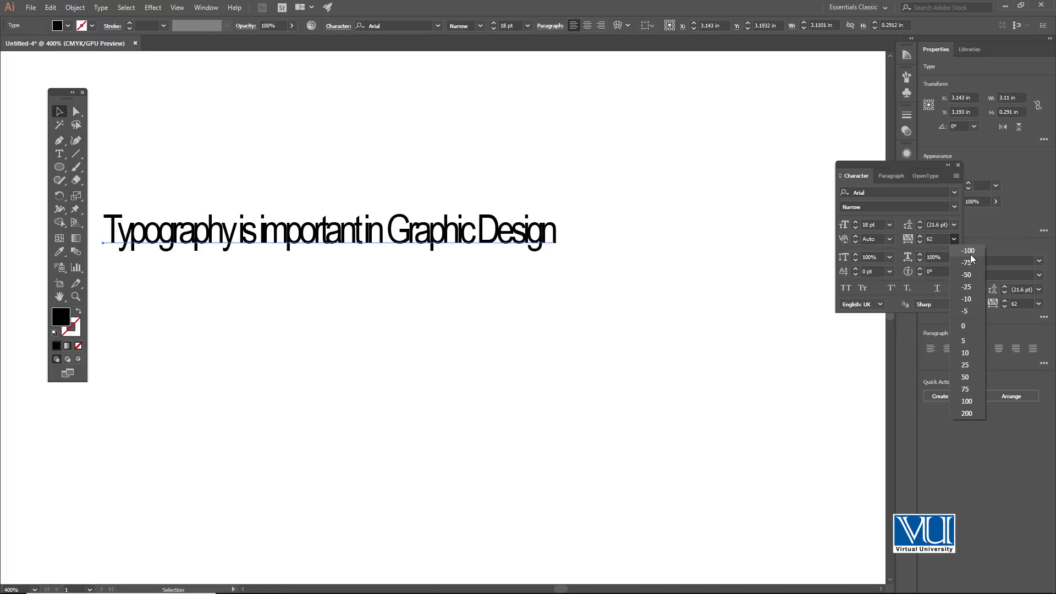
{"action": "left_click", "coordinate": [969, 252]}
{"action": "left_click", "coordinate": [441, 185]}
{"action": "scroll", "coordinate": [437, 237], "scroll_direction": "left", "scroll_amount": 2}
{"action": "scroll", "coordinate": [432, 250], "scroll_direction": "up", "scroll_amount": 1}
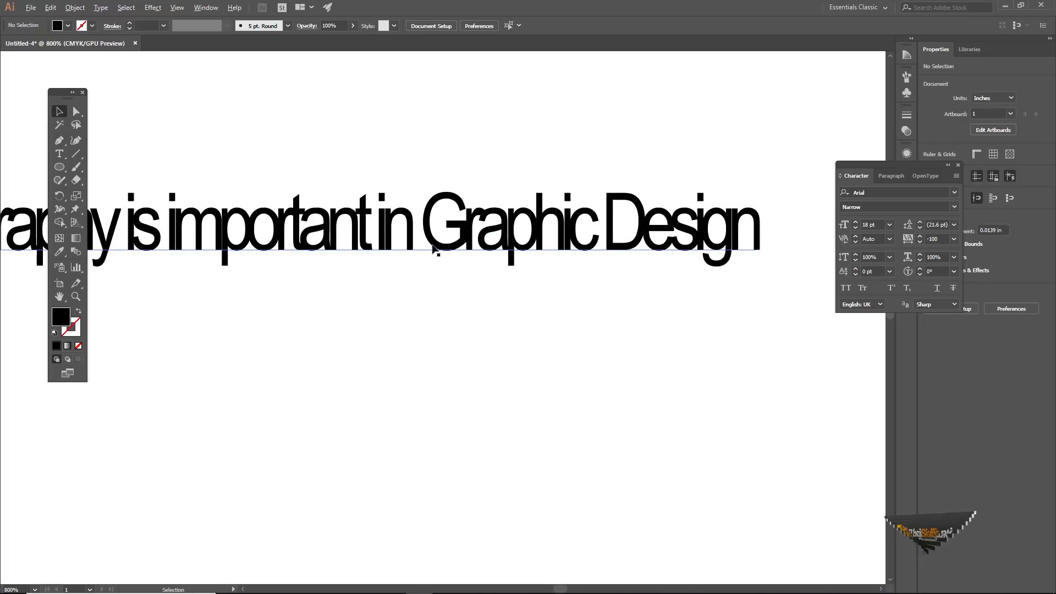
{"action": "left_click_drag", "start_coordinate": [395, 234], "coordinate": [481, 240]}
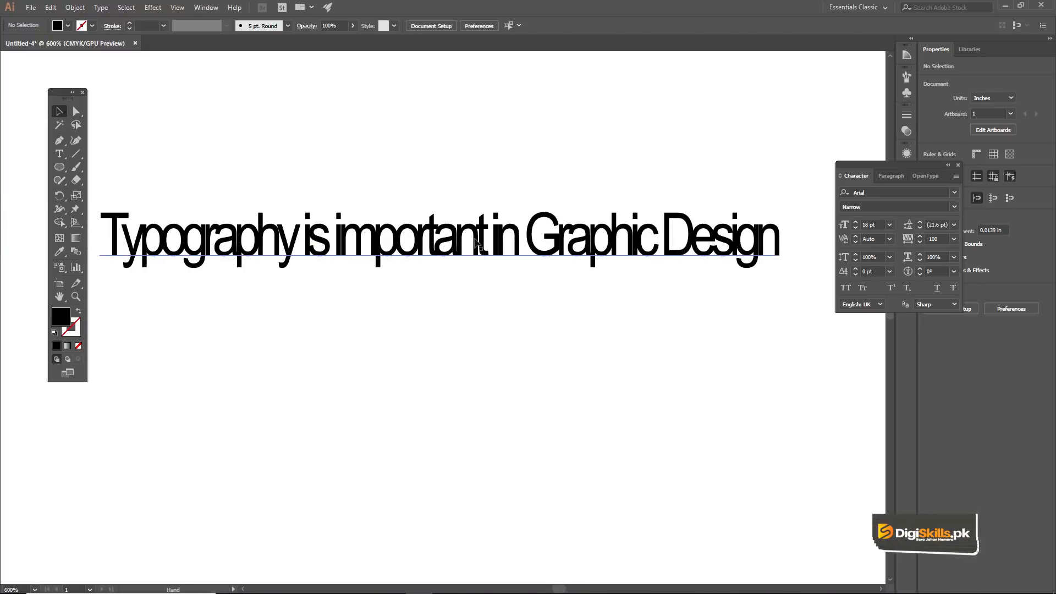
Step: Reset the tracking of the text line to 0 and deselect it
{"action": "left_click", "coordinate": [477, 244]}
{"action": "left_click", "coordinate": [954, 239]}
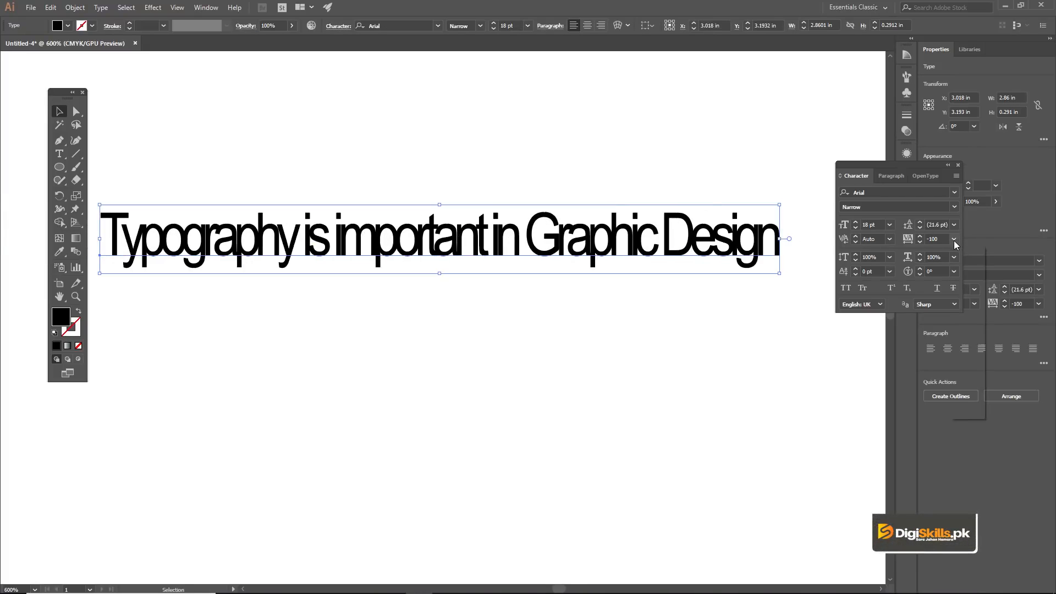
{"action": "left_click", "coordinate": [954, 240]}
{"action": "left_click", "coordinate": [954, 241]}
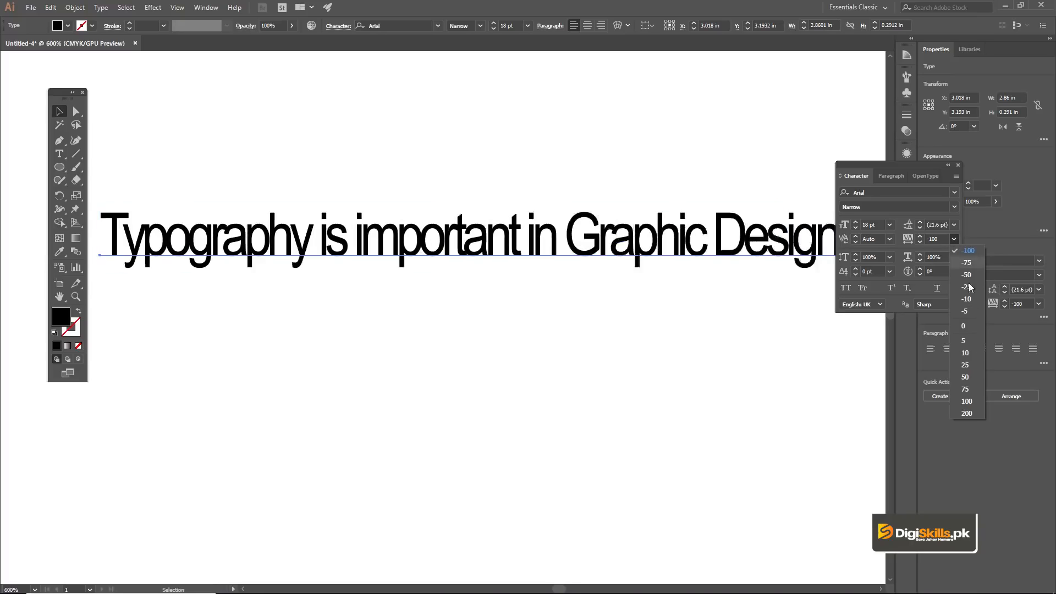
{"action": "left_click", "coordinate": [975, 326]}
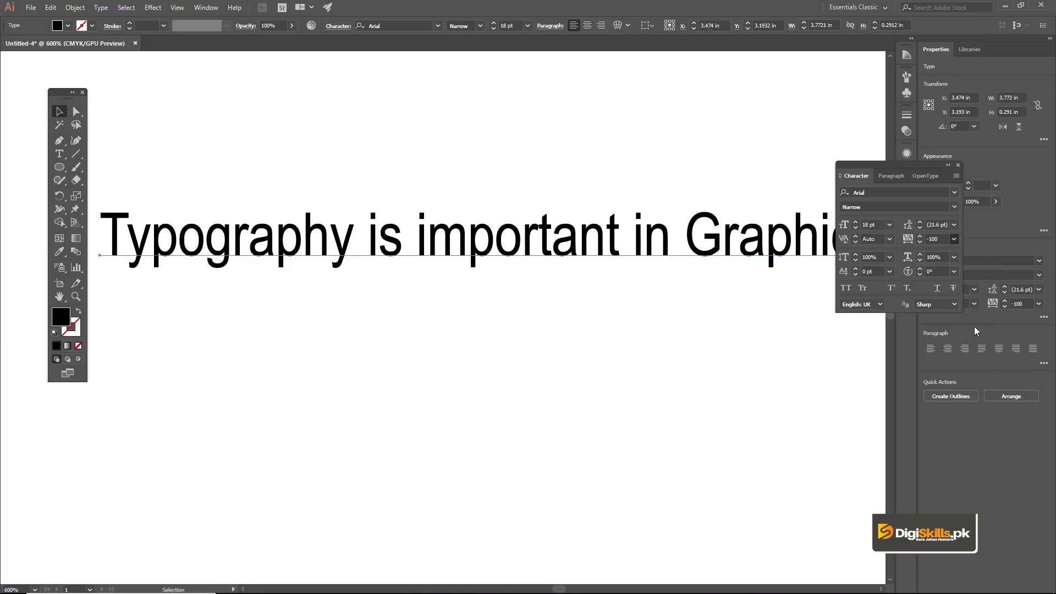
{"action": "left_click", "coordinate": [594, 177]}
Step: Delete the "Typography is important in Graphic Design" text line from the artboard
{"action": "key", "text": "z"}
{"action": "left_click", "coordinate": [541, 254], "text": "alt"}
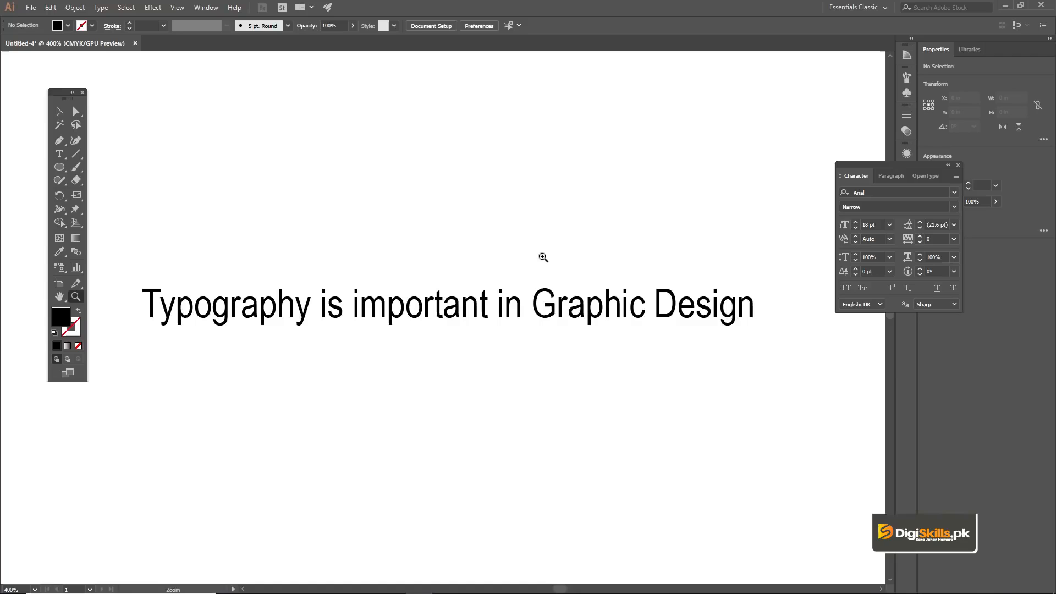
{"action": "key", "text": "c"}
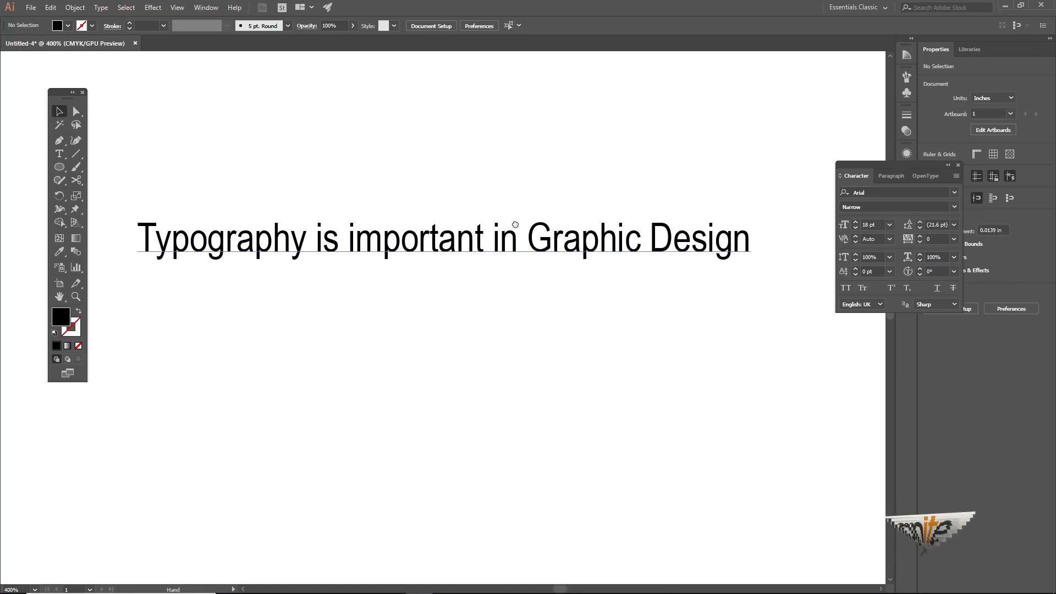
{"action": "left_click_drag", "start_coordinate": [523, 200], "coordinate": [535, 178]}
{"action": "key", "text": "v"}
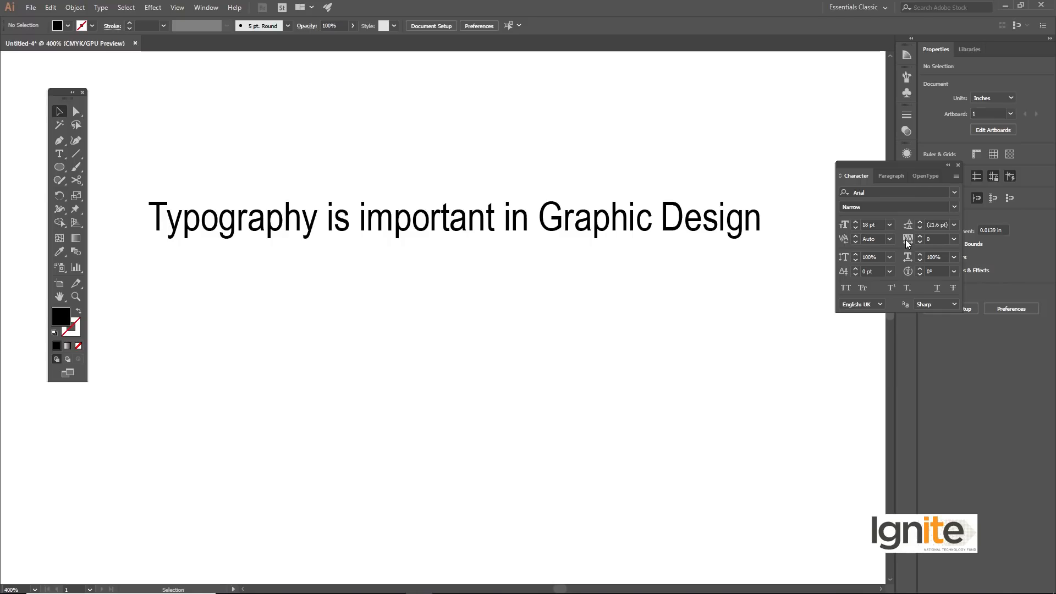
{"action": "left_click", "coordinate": [488, 211]}
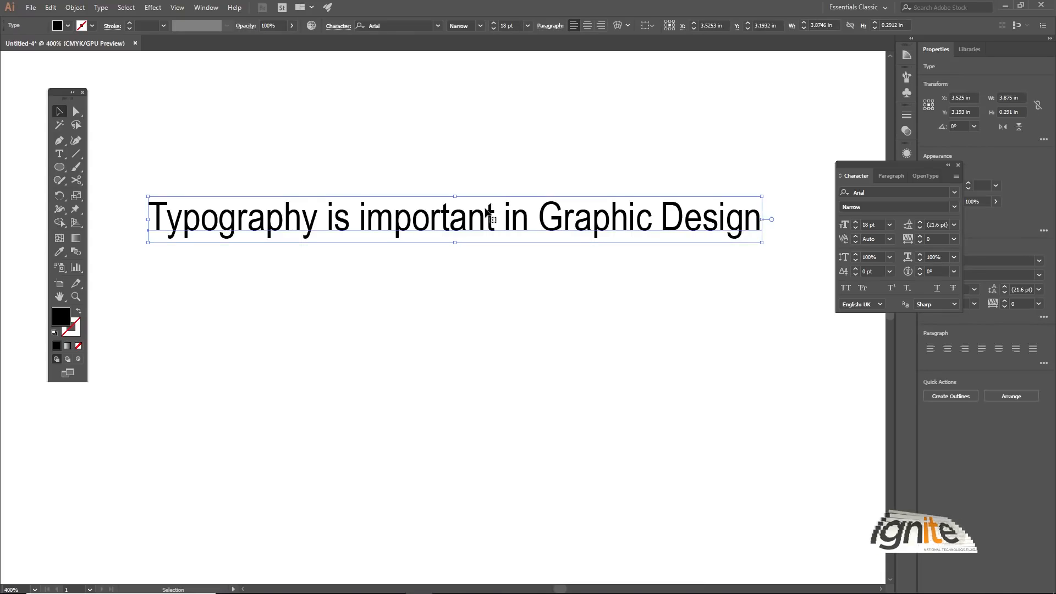
{"action": "key", "text": "Delete"}
Step: Create an area type frame of placeholder text about 3.13 by 1.93 in and set its font size to 14 pt
{"action": "left_click", "coordinate": [60, 155]}
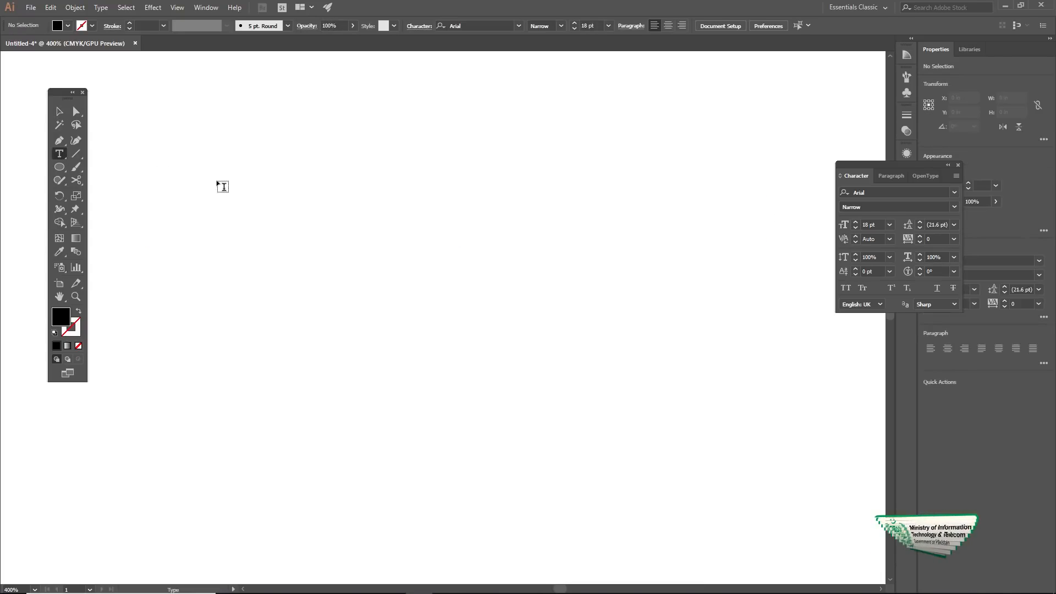
{"action": "left_click_drag", "start_coordinate": [243, 157], "coordinate": [738, 462]}
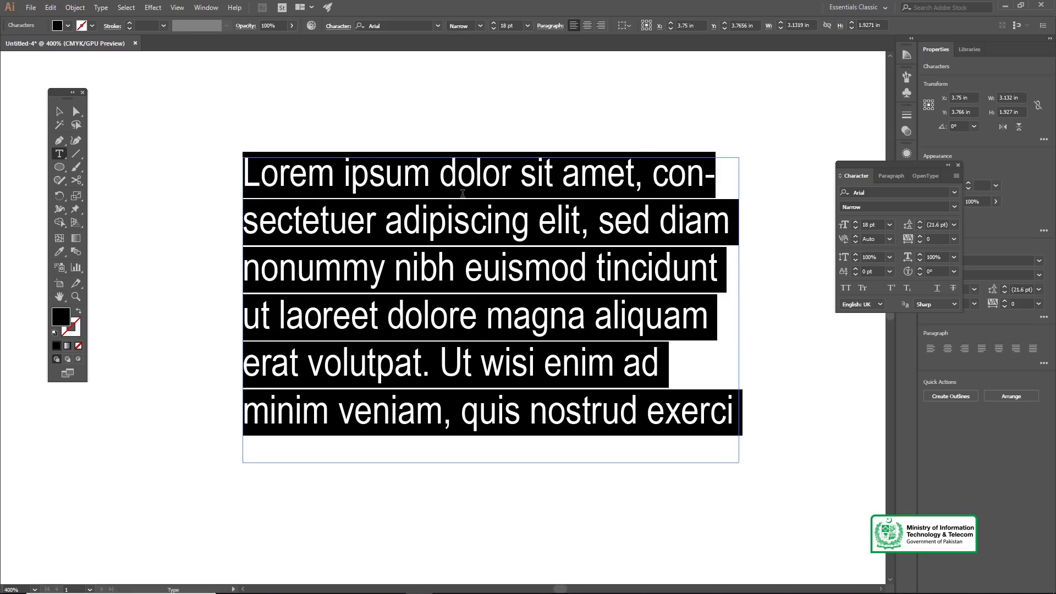
{"action": "left_click", "coordinate": [889, 224]}
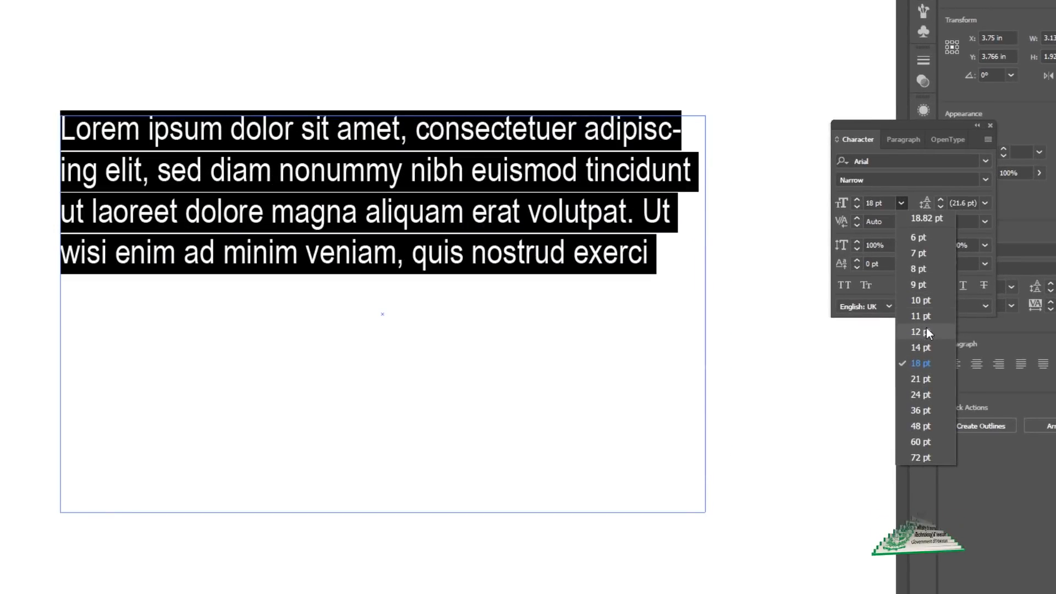
{"action": "left_click", "coordinate": [927, 347]}
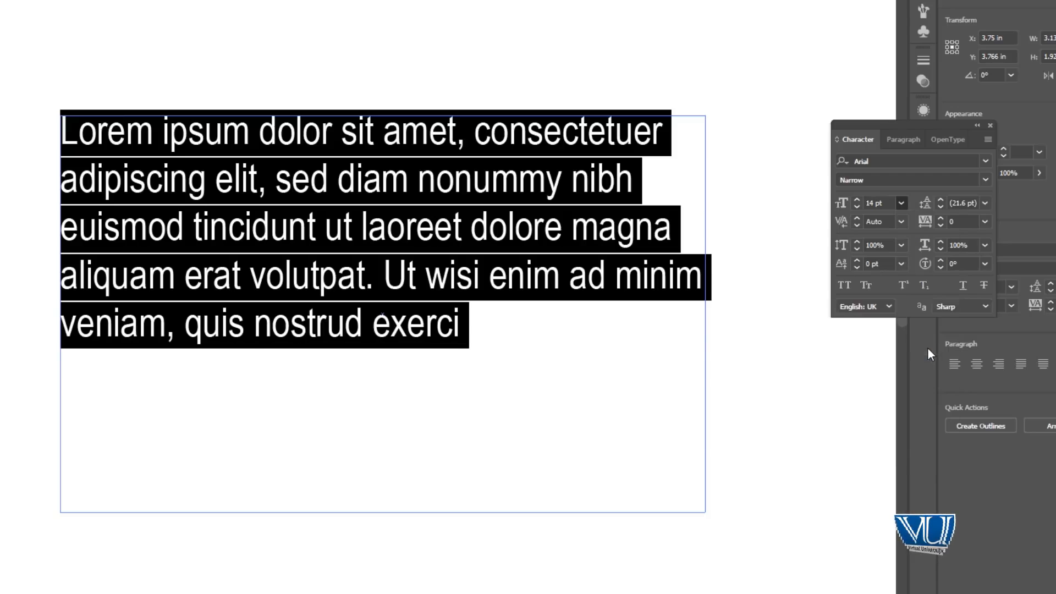
{"action": "left_click", "coordinate": [280, 87]}
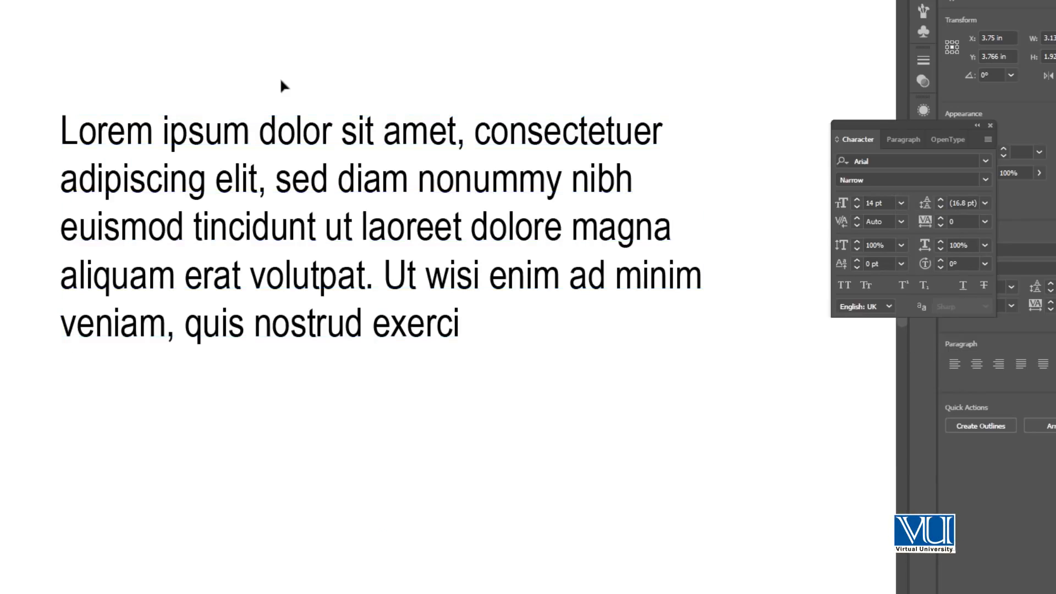
Step: Increase the leading of the placeholder paragraph to 34 pt
{"action": "left_click", "coordinate": [374, 141]}
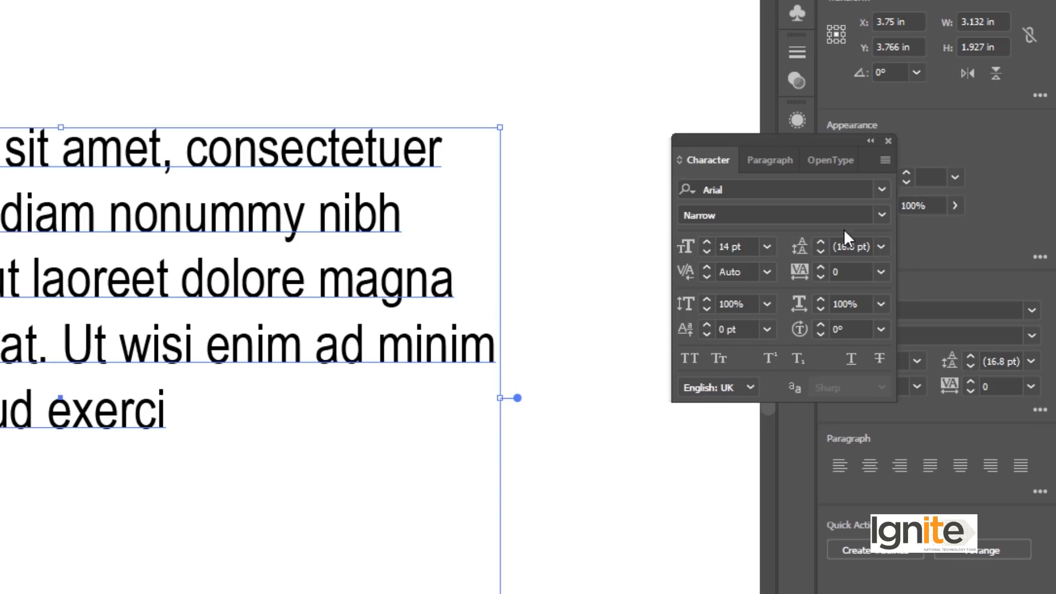
{"action": "left_click", "coordinate": [820, 243]}
{"action": "left_click", "coordinate": [820, 243]}
{"action": "left_click", "coordinate": [820, 243]}
{"action": "left_click", "coordinate": [820, 243]}
{"action": "left_click", "coordinate": [820, 243]}
{"action": "left_click", "coordinate": [820, 243]}
{"action": "left_click", "coordinate": [820, 243]}
{"action": "left_click", "coordinate": [820, 244]}
{"action": "left_click", "coordinate": [820, 243]}
{"action": "left_click", "coordinate": [820, 243]}
{"action": "left_click", "coordinate": [820, 243]}
{"action": "left_click", "coordinate": [820, 243]}
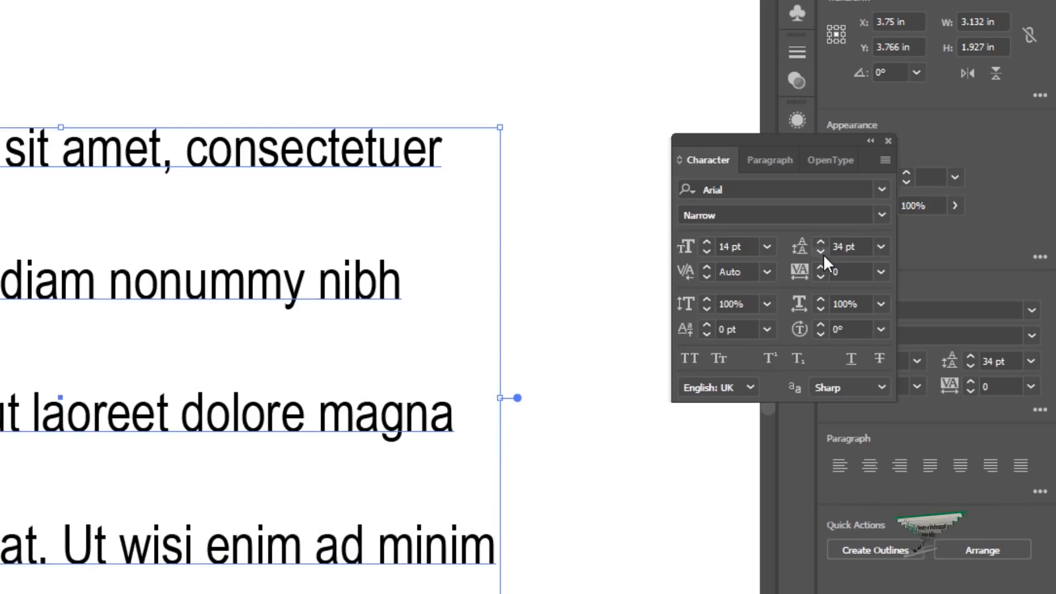
Step: Reduce the leading of the placeholder paragraph to 22 pt
{"action": "left_click", "coordinate": [820, 252]}
{"action": "left_click", "coordinate": [820, 252]}
{"action": "left_click", "coordinate": [820, 251]}
{"action": "left_click", "coordinate": [820, 252]}
{"action": "left_click", "coordinate": [820, 252]}
{"action": "left_click", "coordinate": [820, 252]}
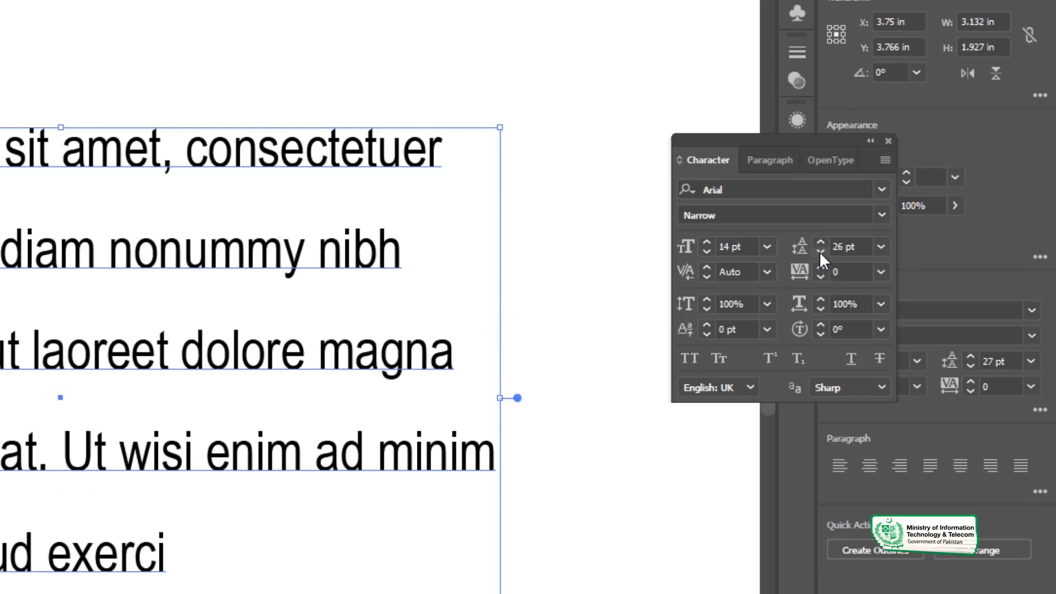
{"action": "left_click", "coordinate": [820, 252]}
{"action": "left_click", "coordinate": [820, 252]}
{"action": "left_click", "coordinate": [820, 252]}
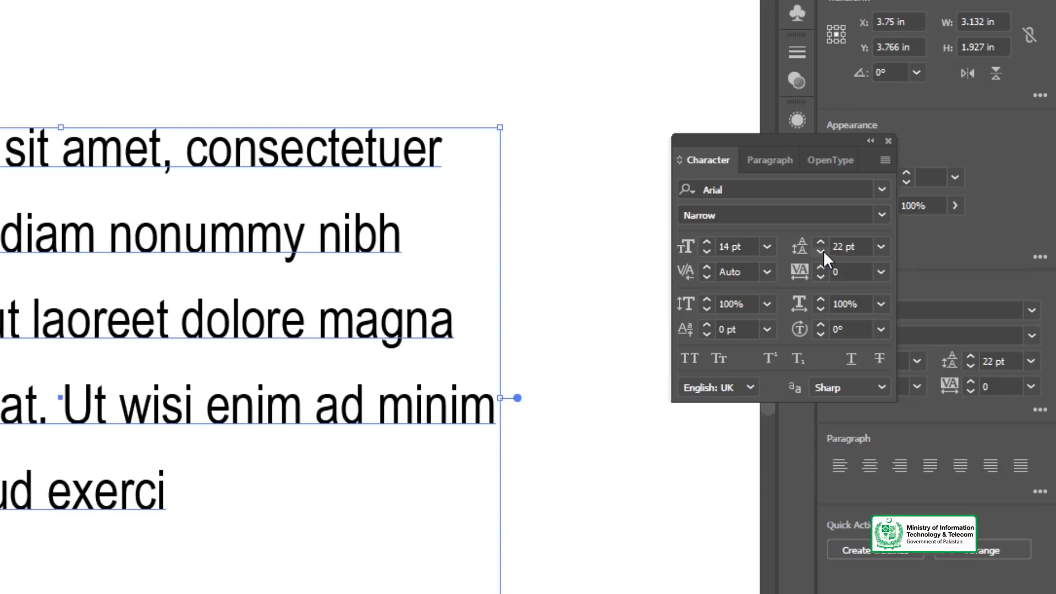
Step: Reset the paragraph's leading to Auto and deselect the text frame
{"action": "left_click", "coordinate": [879, 247]}
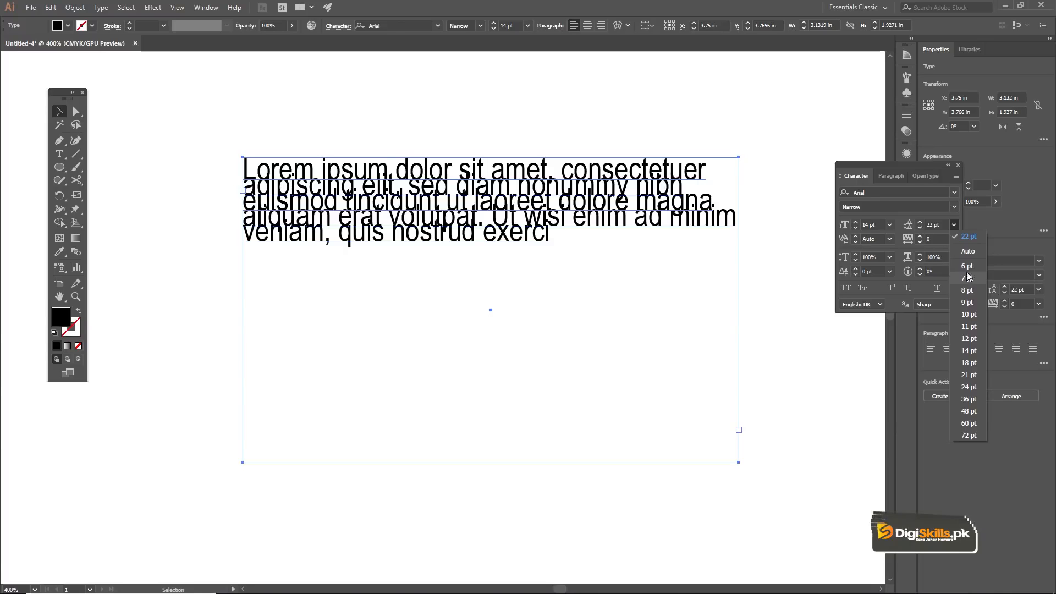
{"action": "left_click", "coordinate": [968, 251]}
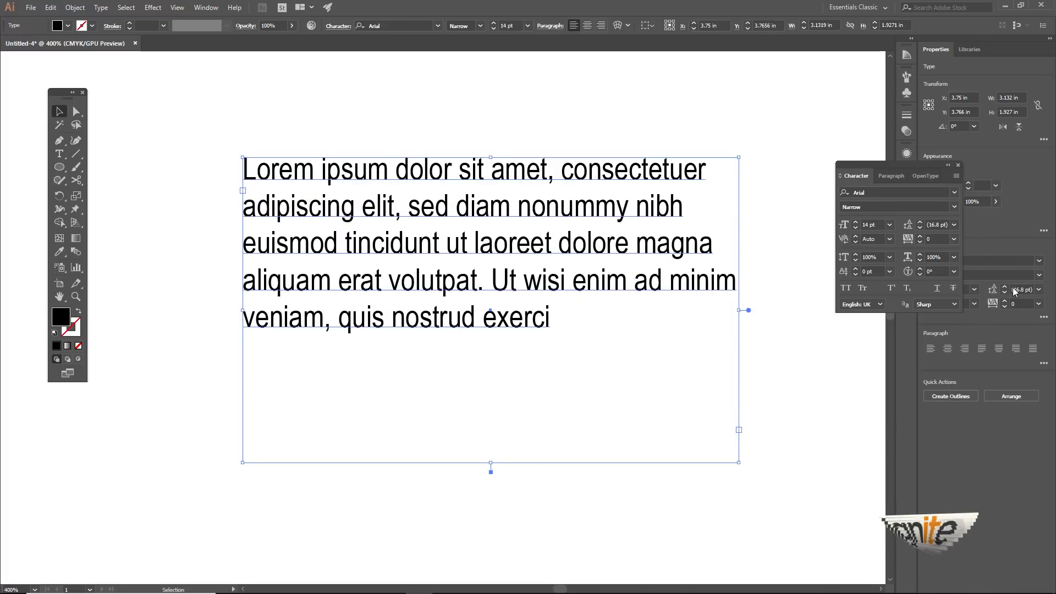
{"action": "left_click", "coordinate": [207, 104]}
Step: Delete the placeholder paragraph's text frame from the artboard
{"action": "left_click", "coordinate": [349, 168]}
{"action": "left_click_drag", "start_coordinate": [428, 219], "coordinate": [433, 210]}
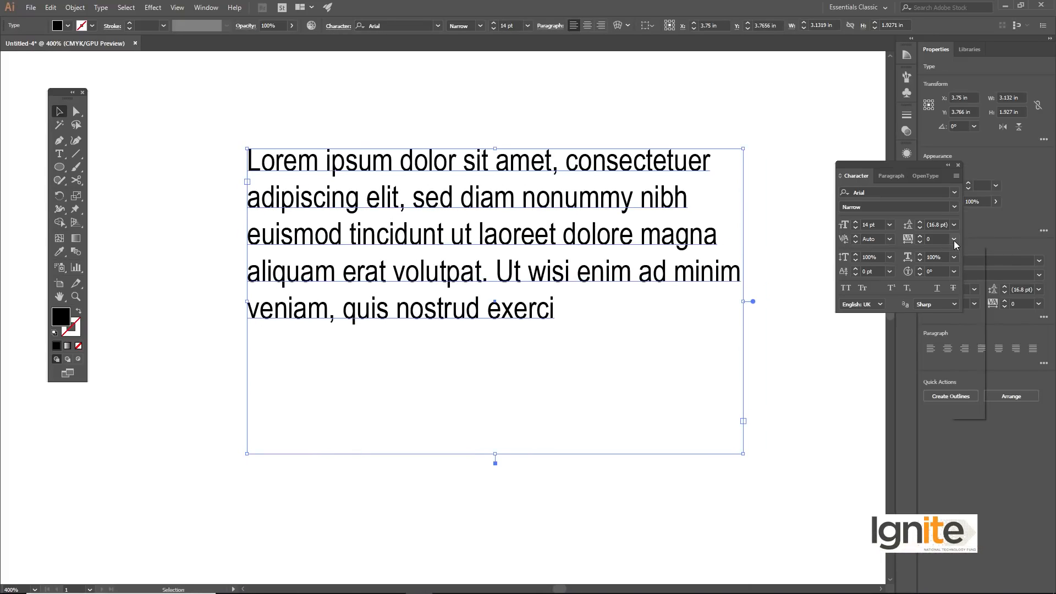
{"action": "key", "text": "Delete"}
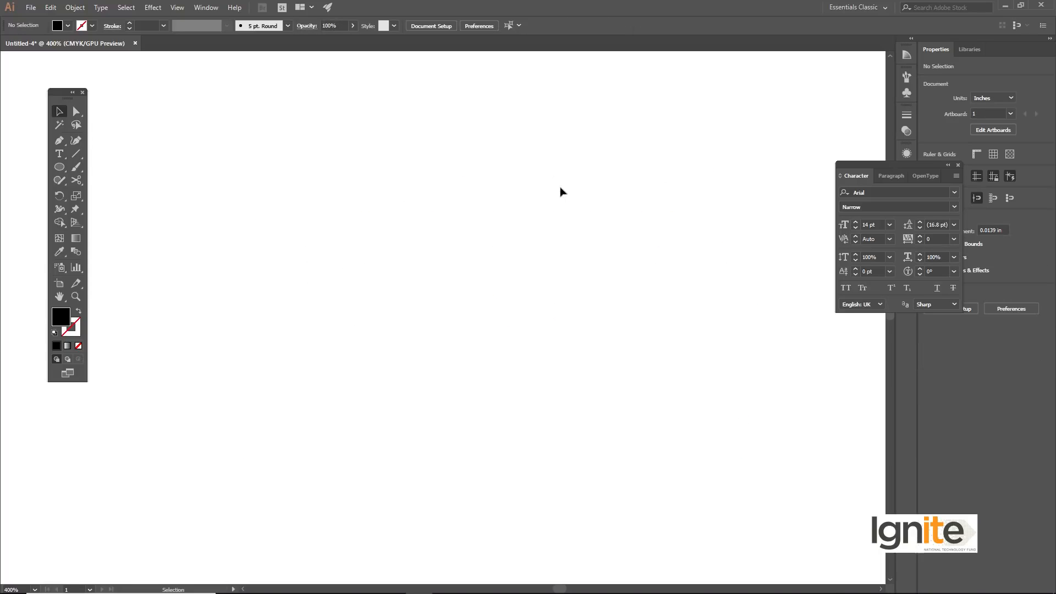
Step: Add a point type line near the top of the canvas reading "Typography is important", correcting the misspelled last word
{"action": "left_click", "coordinate": [60, 154]}
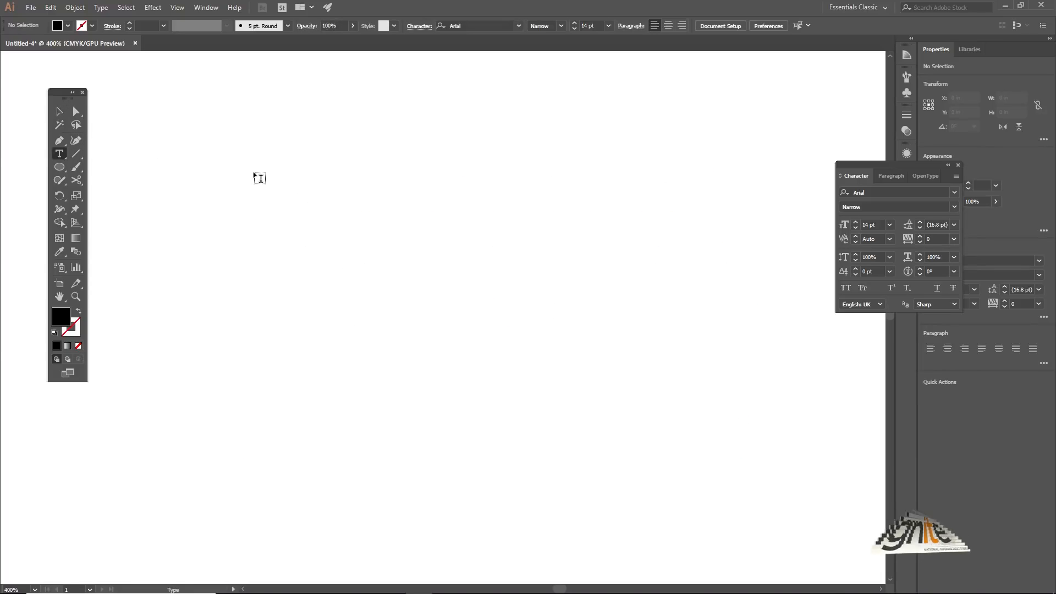
{"action": "left_click", "coordinate": [259, 178]}
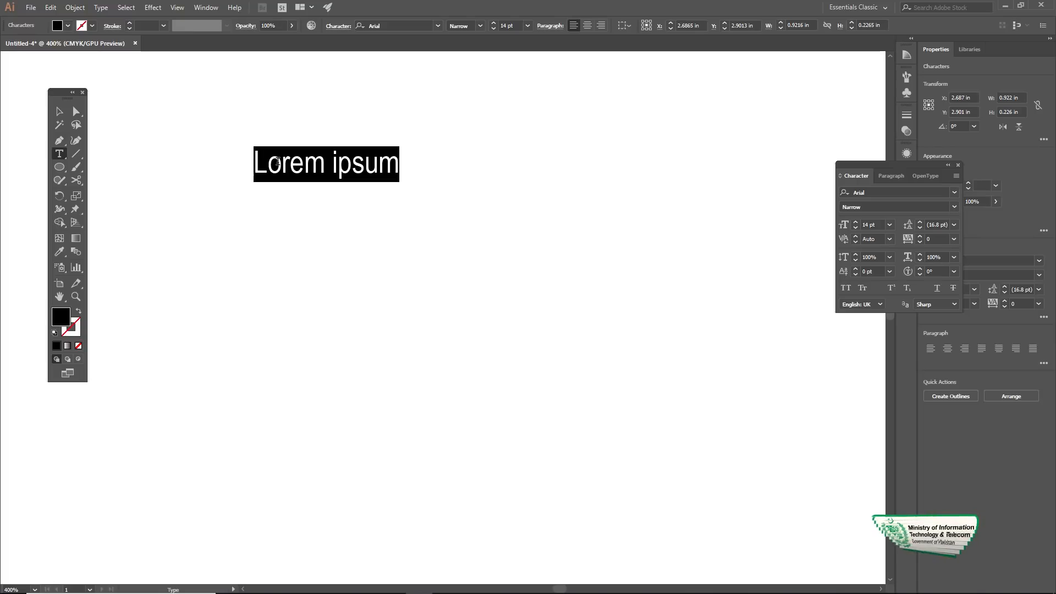
{"action": "type", "text": "Typography i"}
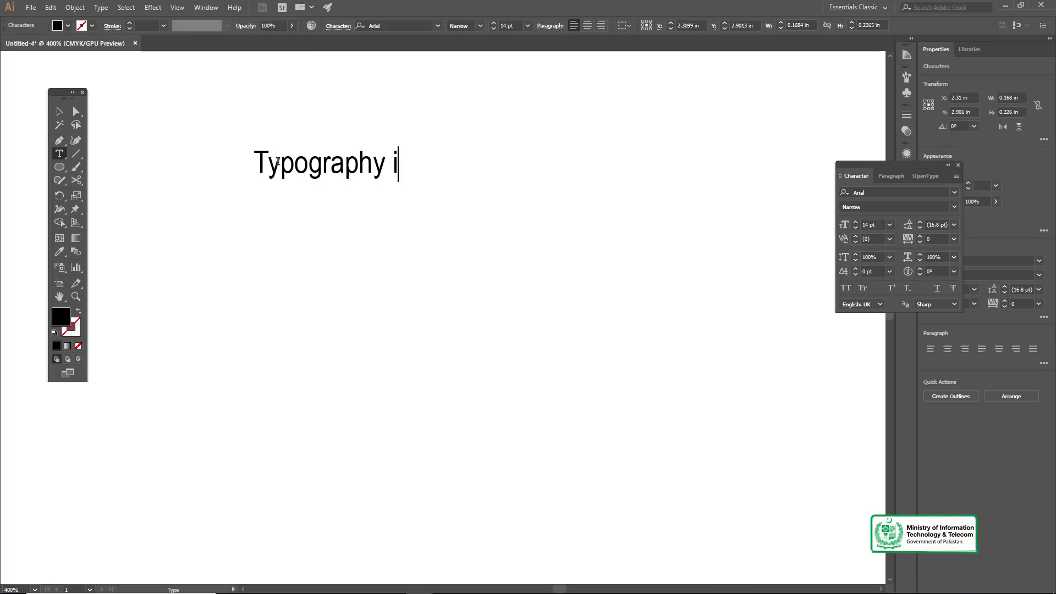
{"action": "type", "text": "s iomportant"}
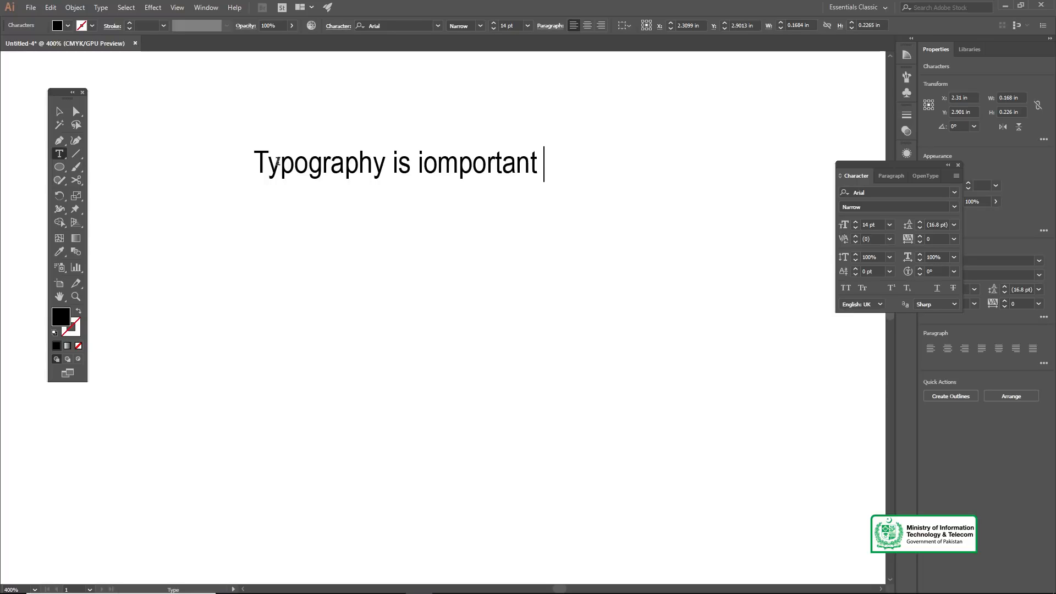
{"action": "key", "text": "BackSpace"}
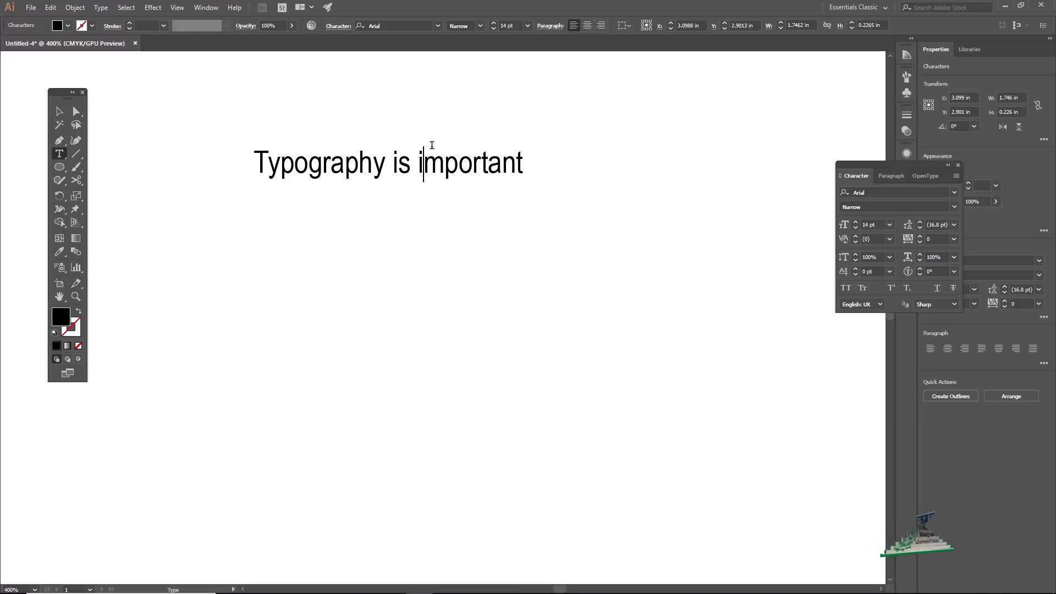
Step: Extend the type line to read "Typography is important in Graphic Design" and move it slightly down and to the right
{"action": "left_click", "coordinate": [526, 155]}
{"action": "type", "text": "i"}
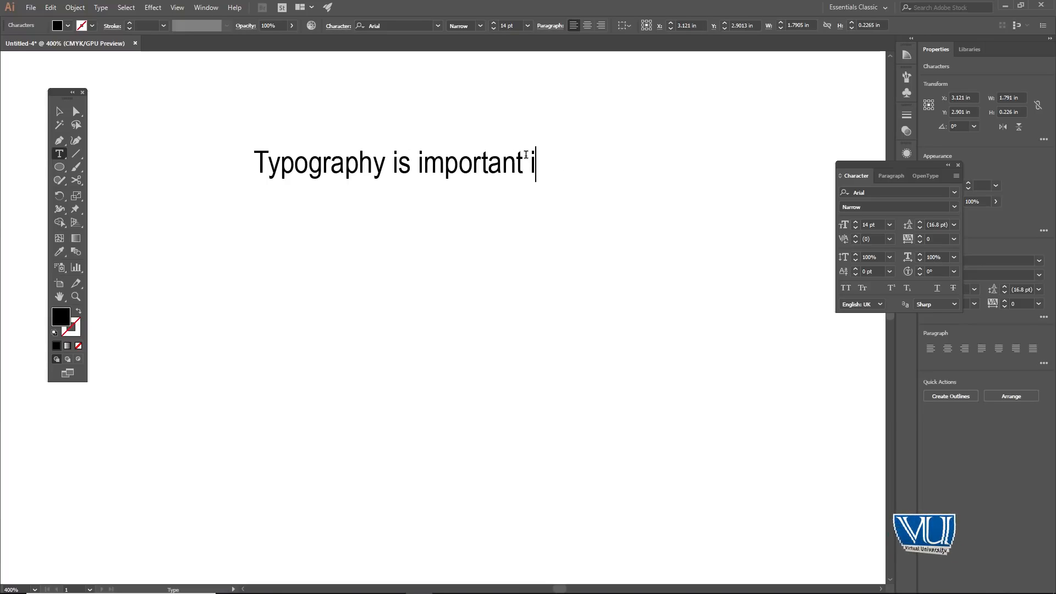
{"action": "type", "text": "n Graphic Design"}
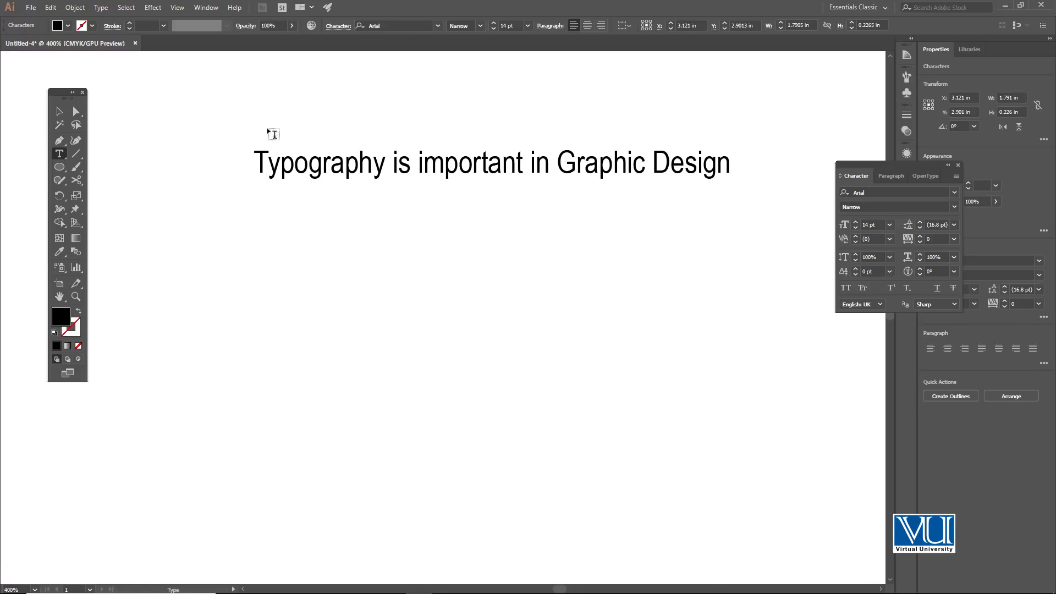
{"action": "left_click", "coordinate": [59, 111]}
{"action": "left_click_drag", "start_coordinate": [374, 165], "coordinate": [389, 179]}
{"action": "left_click", "coordinate": [434, 88]}
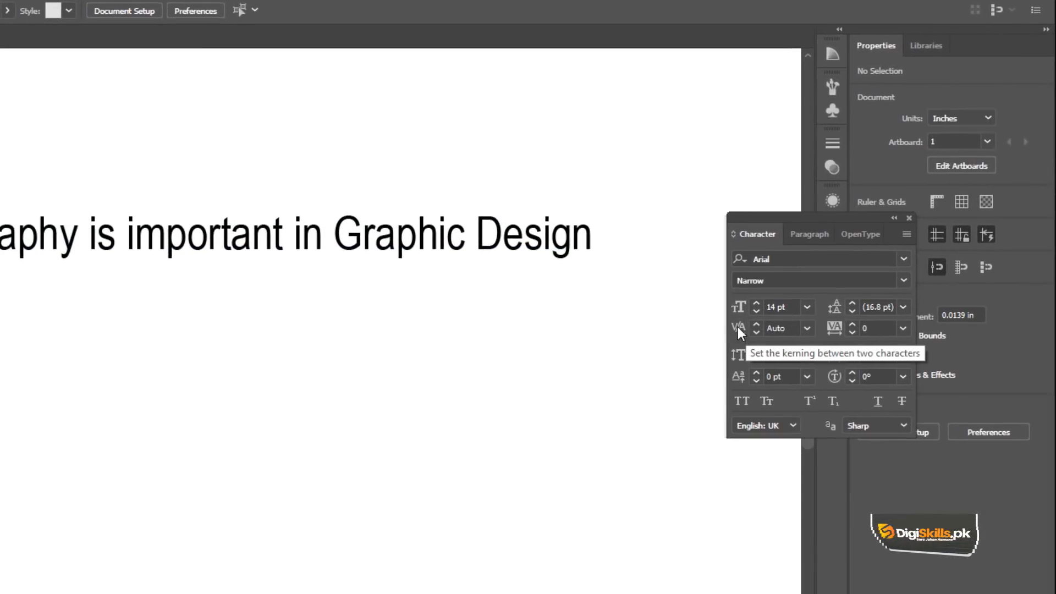
Step: Place the text cursor between the "T" and "y" of "Typography", viewed at 1200%
{"action": "left_click", "coordinate": [290, 228]}
{"action": "left_click", "coordinate": [87, 156]}
{"action": "left_click", "coordinate": [19, 250]}
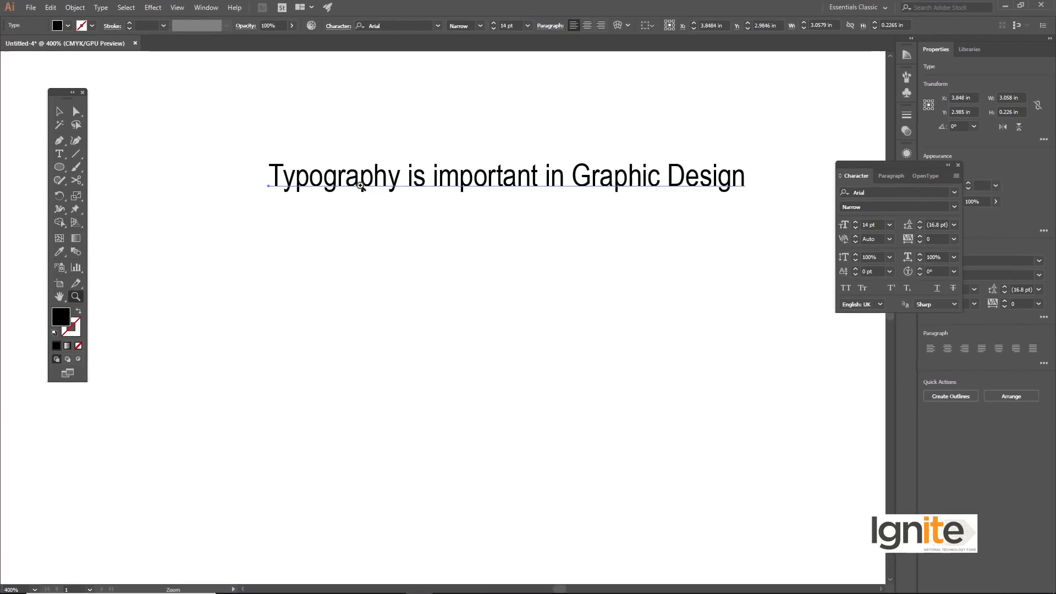
{"action": "left_click", "coordinate": [355, 135]}
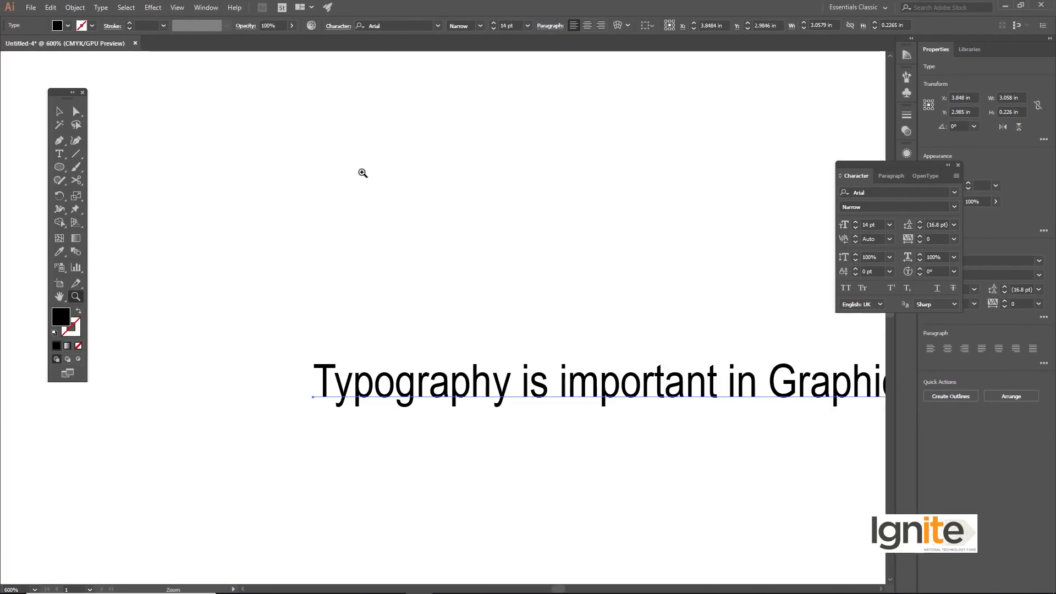
{"action": "left_click", "coordinate": [473, 363]}
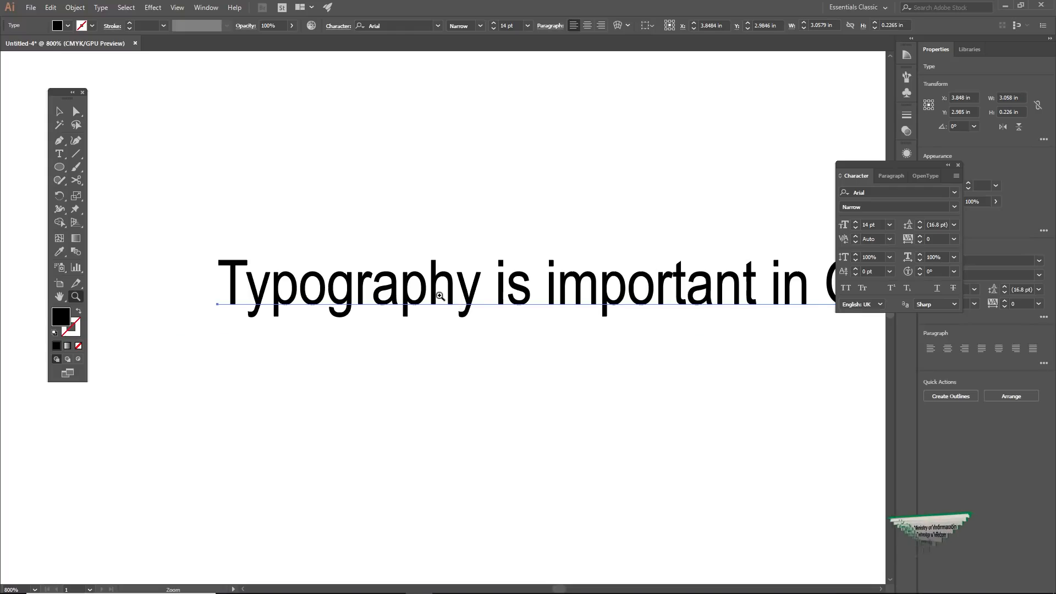
{"action": "left_click", "coordinate": [434, 303]}
{"action": "left_click_drag", "start_coordinate": [427, 309], "coordinate": [465, 273]}
{"action": "key", "text": "t"}
{"action": "left_click", "coordinate": [199, 265]}
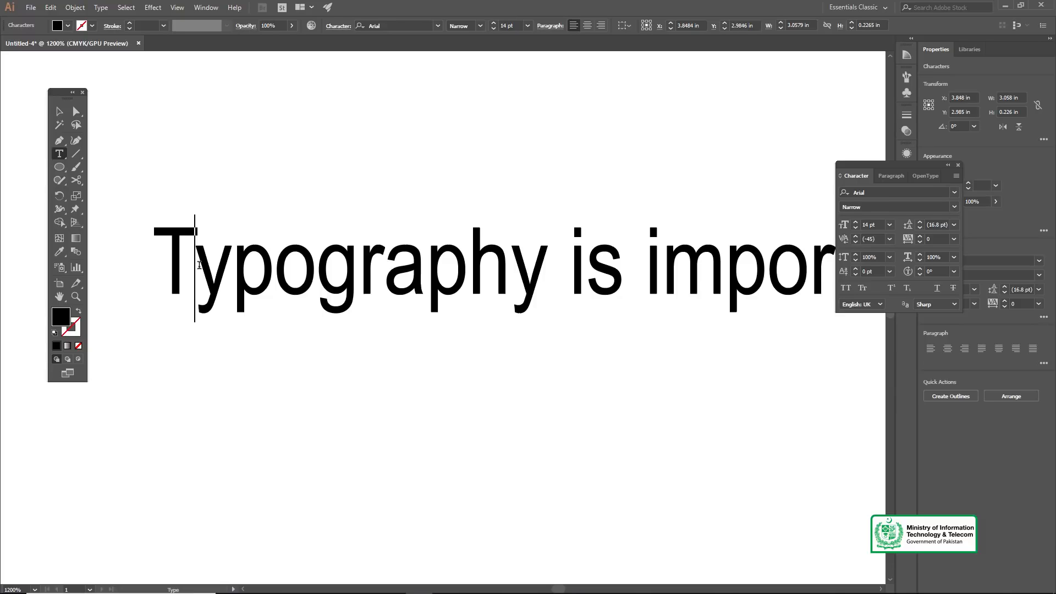
Step: Replace everything after the initial "T" so that the type line reads only "Text"
{"action": "left_click_drag", "start_coordinate": [200, 266], "coordinate": [869, 297]}
{"action": "key", "text": "BackSpace"}
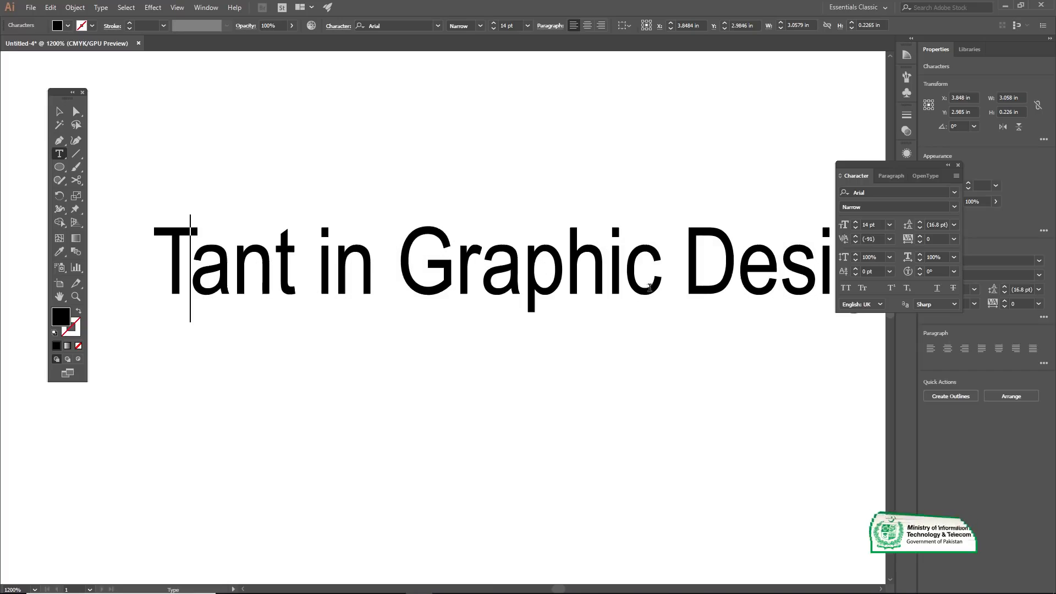
{"action": "left_click_drag", "start_coordinate": [213, 277], "coordinate": [627, 270]}
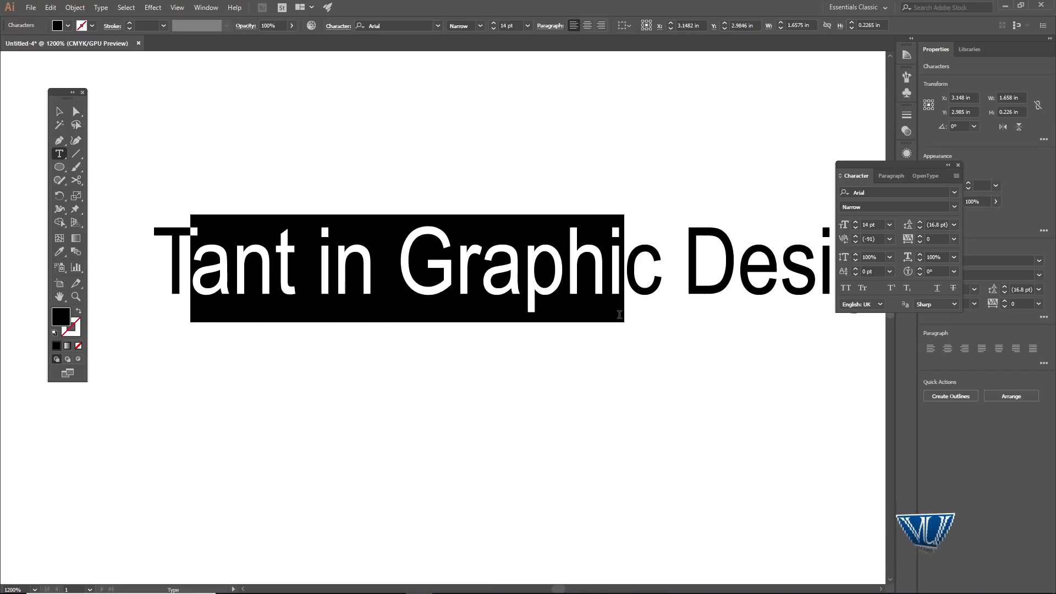
{"action": "key", "text": "BackSpace"}
{"action": "left_click_drag", "start_coordinate": [250, 268], "coordinate": [519, 267]}
{"action": "key", "text": "BackSpace"}
{"action": "key", "text": "BackSpace"}
{"action": "key", "text": "BackSpace"}
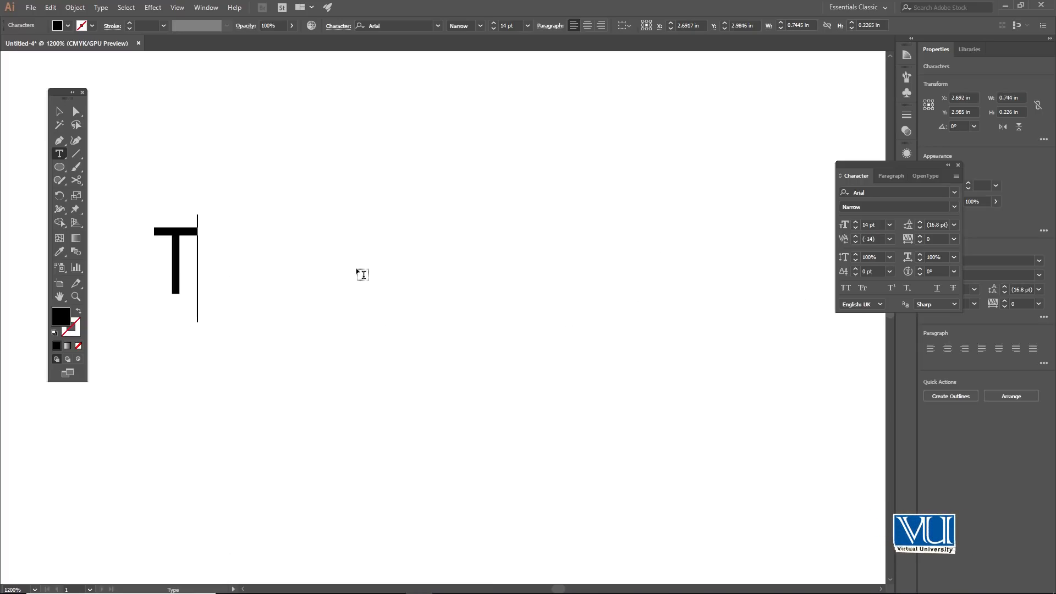
{"action": "type", "text": "ext"}
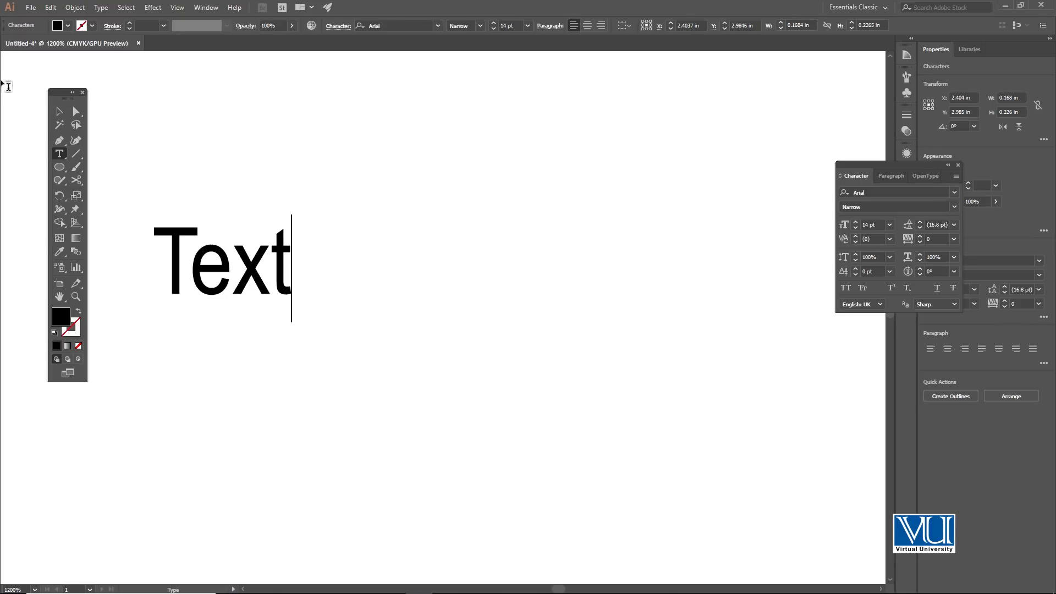
Step: Enlarge the word "Text" to about 32.41 pt and place it near the middle of the view
{"action": "left_click", "coordinate": [61, 114]}
{"action": "left_click_drag", "start_coordinate": [294, 213], "coordinate": [770, 110]}
{"action": "left_click_drag", "start_coordinate": [360, 210], "coordinate": [578, 264]}
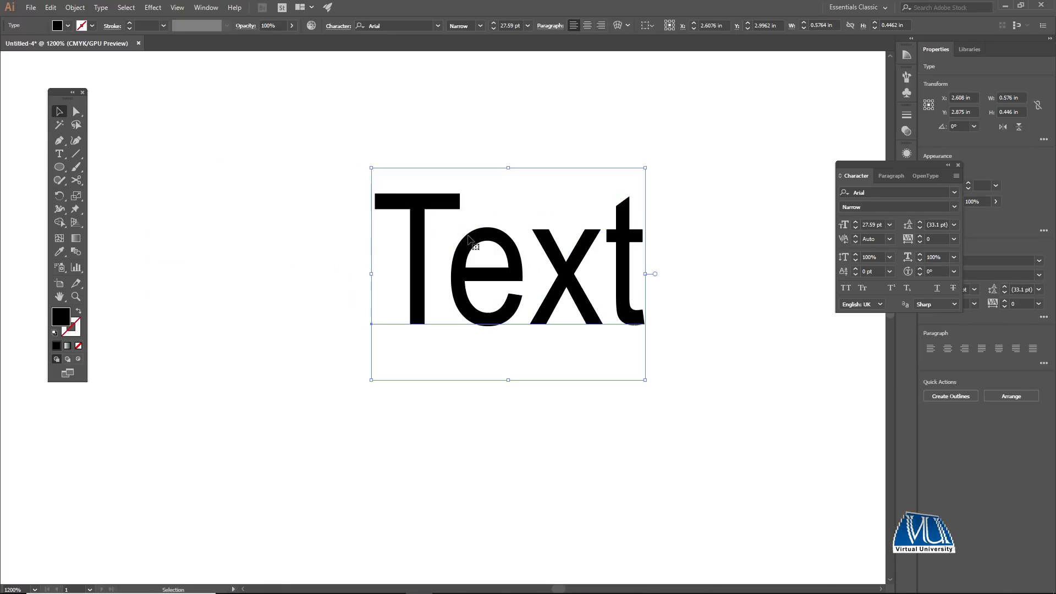
{"action": "left_click_drag", "start_coordinate": [646, 370], "coordinate": [698, 420]}
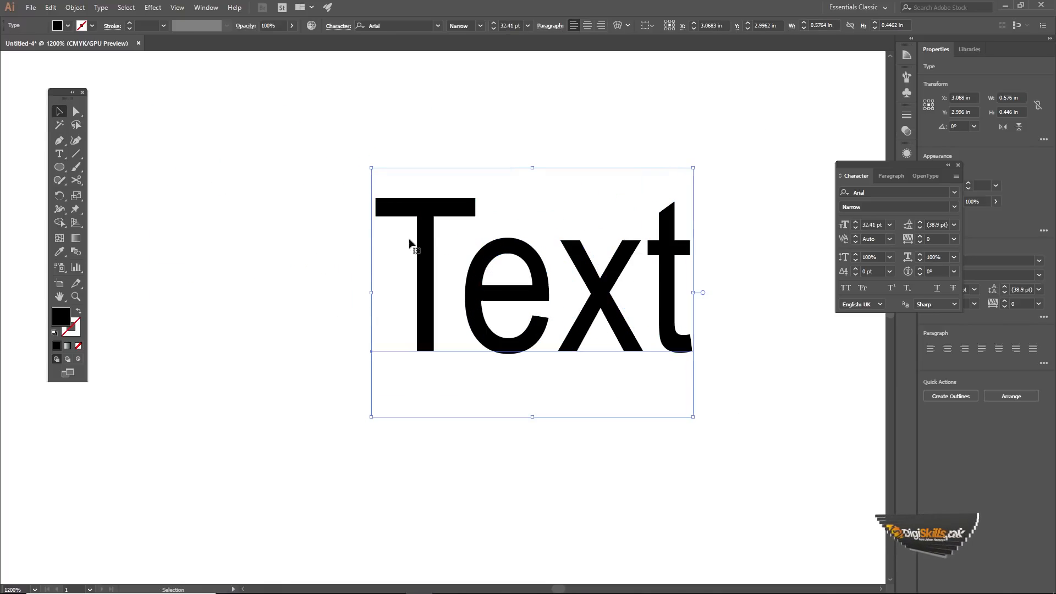
{"action": "left_click_drag", "start_coordinate": [504, 279], "coordinate": [477, 284]}
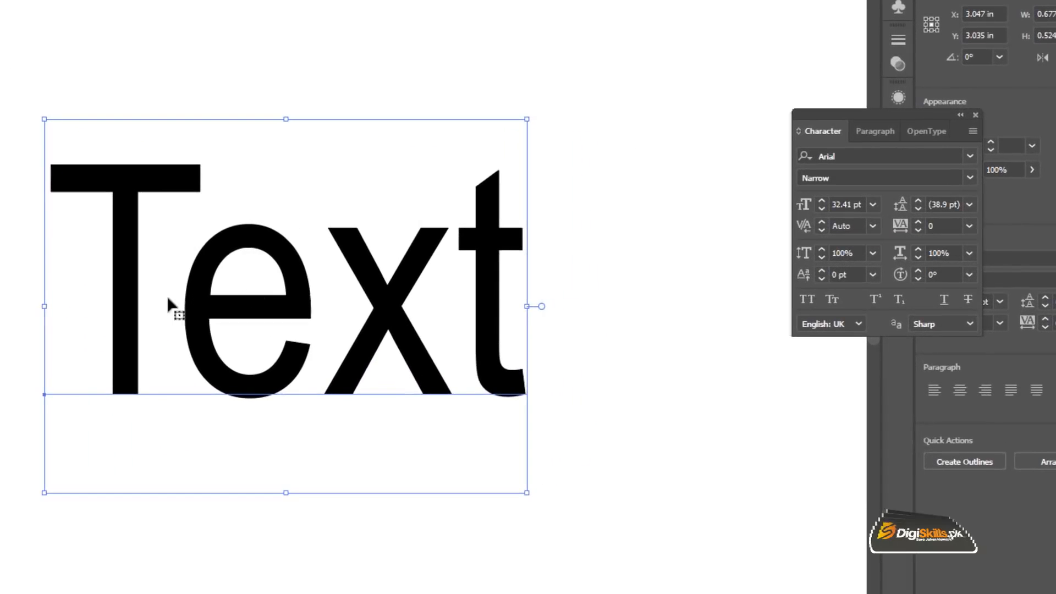
Step: Try kerning values of -75 and 10 between the "T" and "e" of "Text", ending on -100
{"action": "double_click", "coordinate": [183, 298]}
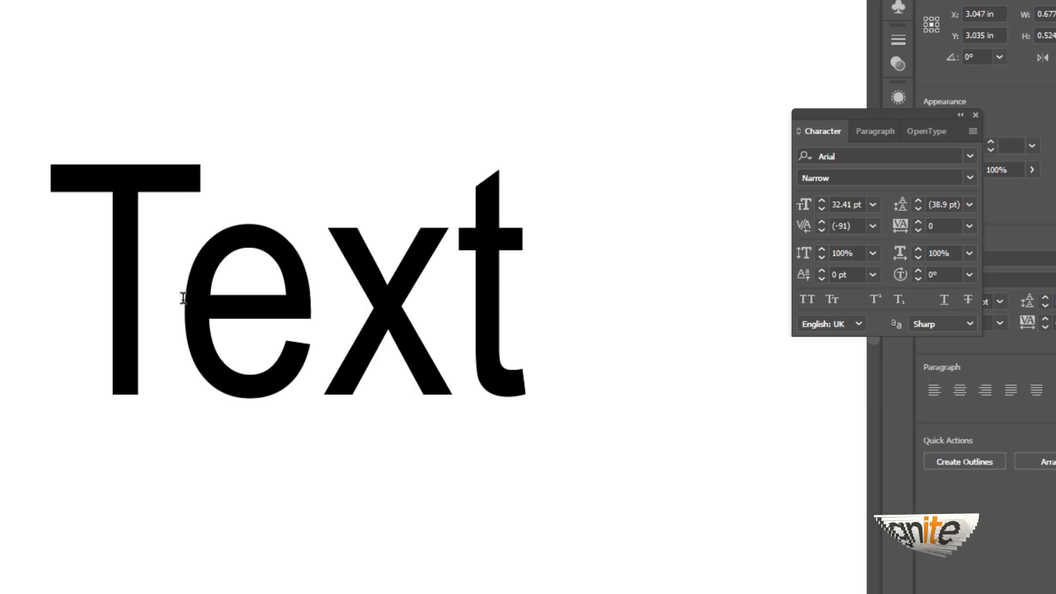
{"action": "left_click", "coordinate": [873, 226]}
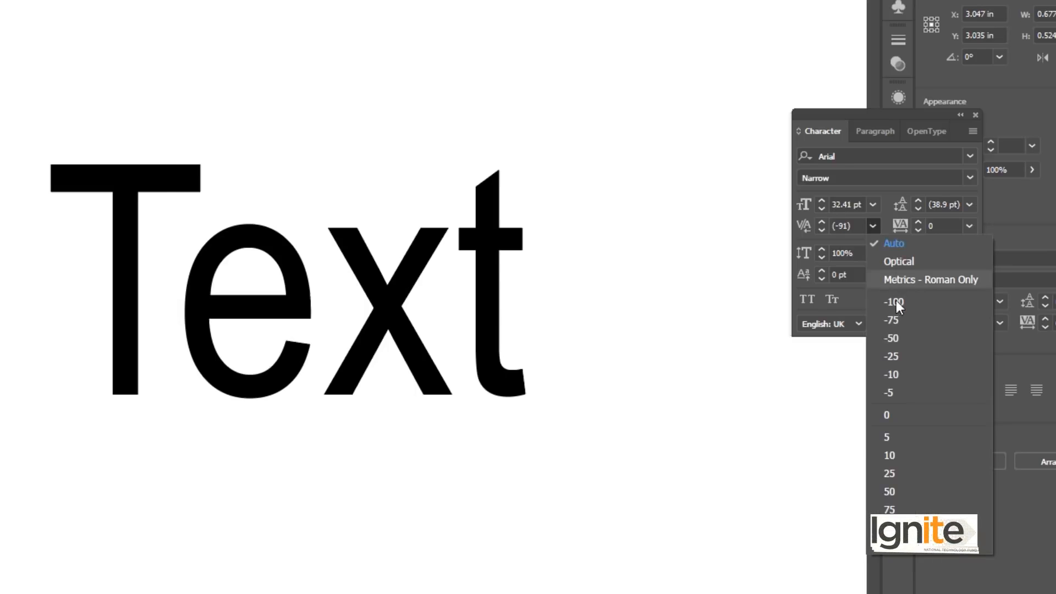
{"action": "left_click", "coordinate": [901, 320]}
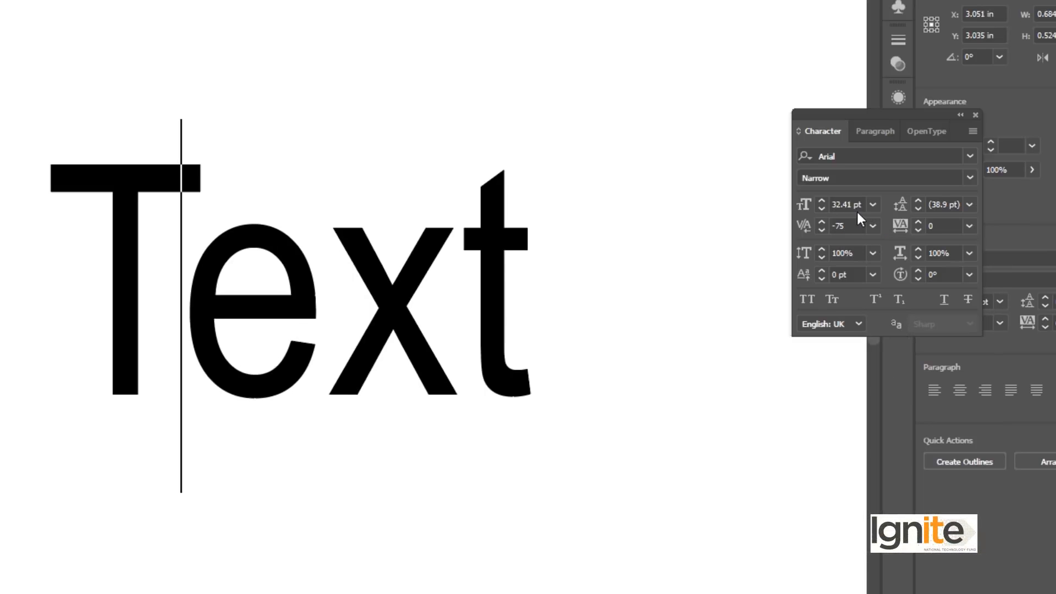
{"action": "left_click", "coordinate": [873, 226]}
{"action": "left_click", "coordinate": [918, 461]}
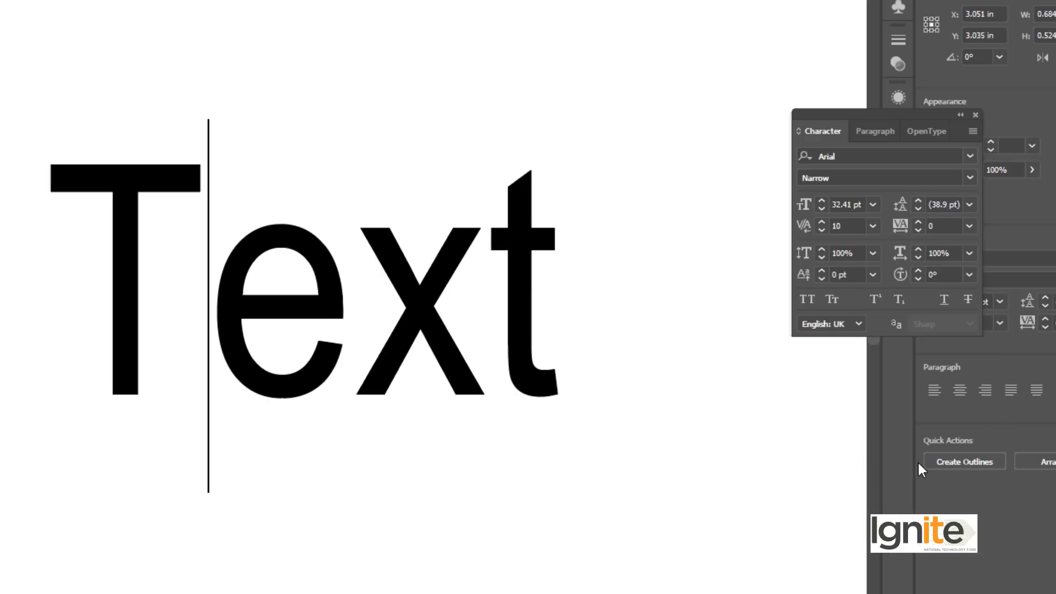
{"action": "left_click", "coordinate": [872, 225]}
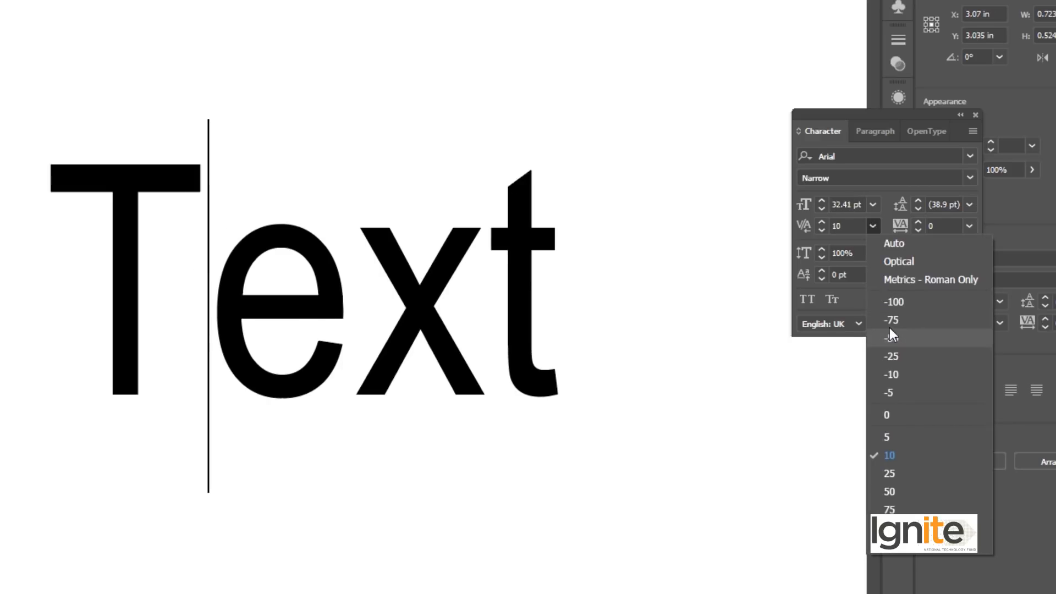
{"action": "left_click", "coordinate": [889, 321]}
{"action": "left_click", "coordinate": [873, 225]}
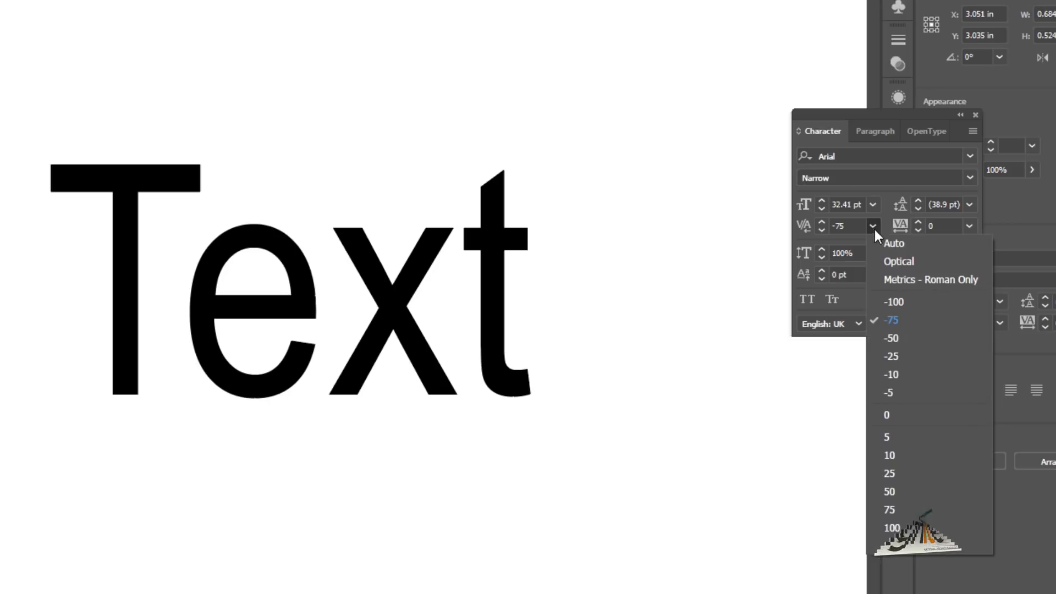
{"action": "left_click", "coordinate": [894, 301]}
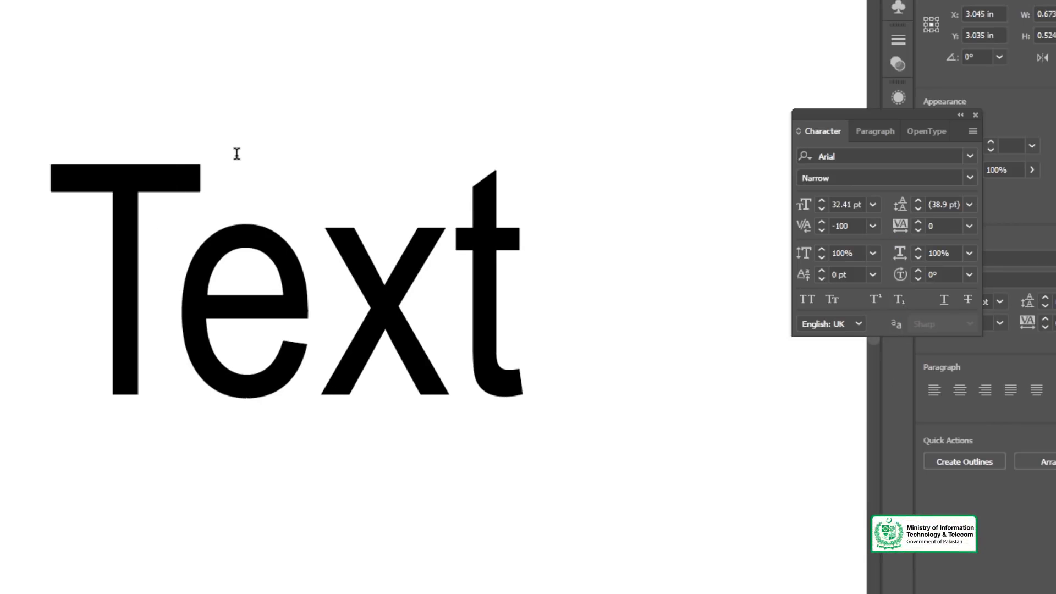
Step: Loosen and tighten the kerning between "T" and "e" in 20-unit increments, ending at -120, and deselect the text
{"action": "key", "text": "alt+Right"}
{"action": "key", "text": "alt+Right"}
{"action": "key", "text": "alt+Left"}
{"action": "key", "text": "alt+Left"}
{"action": "key", "text": "alt+Left"}
{"action": "key", "text": "alt+Left"}
{"action": "key", "text": "alt+Right"}
{"action": "key", "text": "alt+Right"}
{"action": "key", "text": "alt+Right"}
{"action": "key", "text": "alt+Right"}
{"action": "key", "text": "alt+Right"}
{"action": "key", "text": "alt+Right"}
{"action": "key", "text": "alt+Right"}
{"action": "key", "text": "alt+Right"}
{"action": "key", "text": "alt+Right"}
{"action": "key", "text": "alt+Right"}
{"action": "key", "text": "alt+Left"}
{"action": "key", "text": "alt+Left"}
{"action": "key", "text": "alt+Left"}
{"action": "key", "text": "alt+Left"}
{"action": "key", "text": "alt+Left"}
{"action": "key", "text": "alt+Left"}
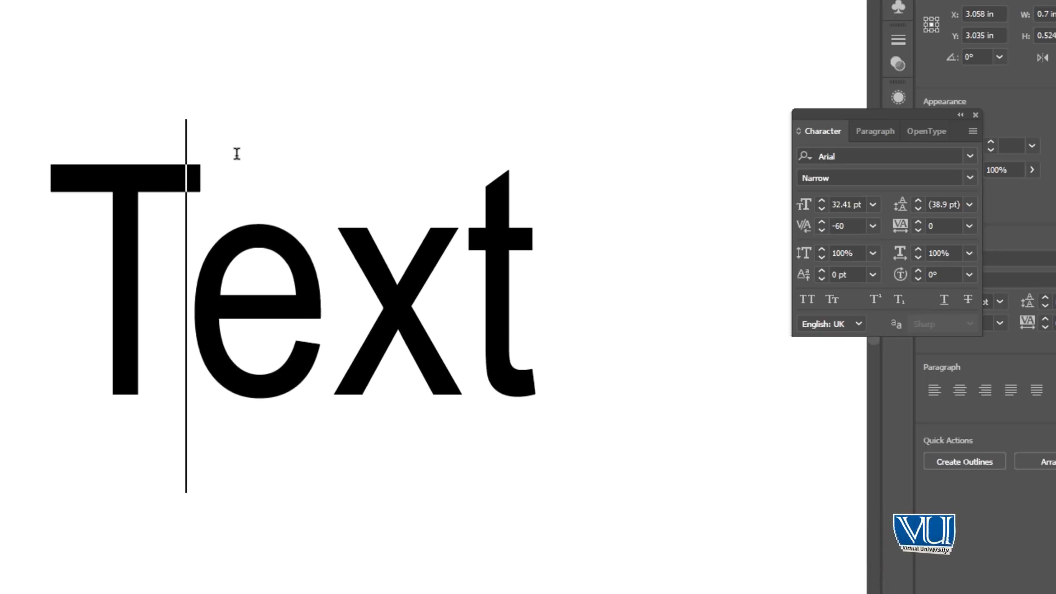
{"action": "key", "text": "alt+Left"}
{"action": "key", "text": "alt+Left"}
{"action": "key", "text": "alt+Left"}
{"action": "key", "text": "alt+Left"}
{"action": "key", "text": "alt+Right"}
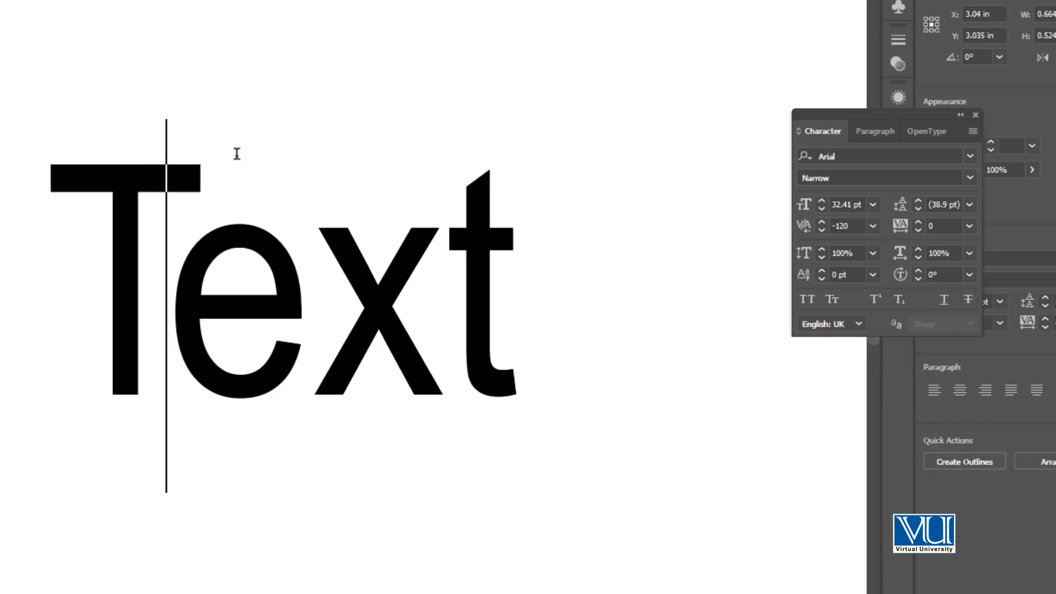
{"action": "key", "text": "Escape"}
{"action": "left_click", "coordinate": [83, 52]}
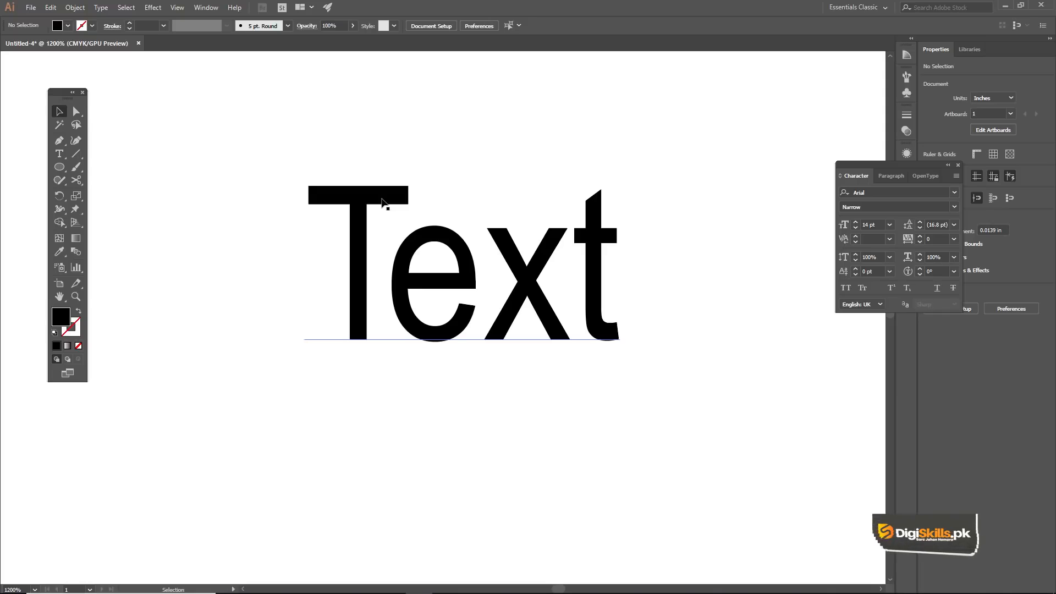
Step: Delete the "Text" object, then undo the deletion and the latest kerning adjustments
{"action": "left_click", "coordinate": [386, 214]}
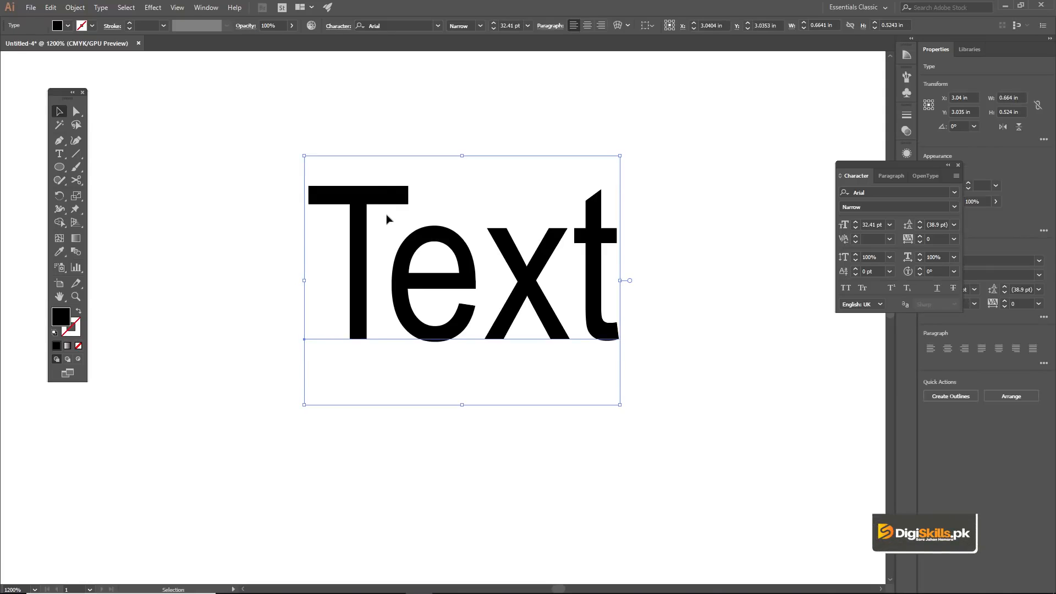
{"action": "key", "text": "Delete"}
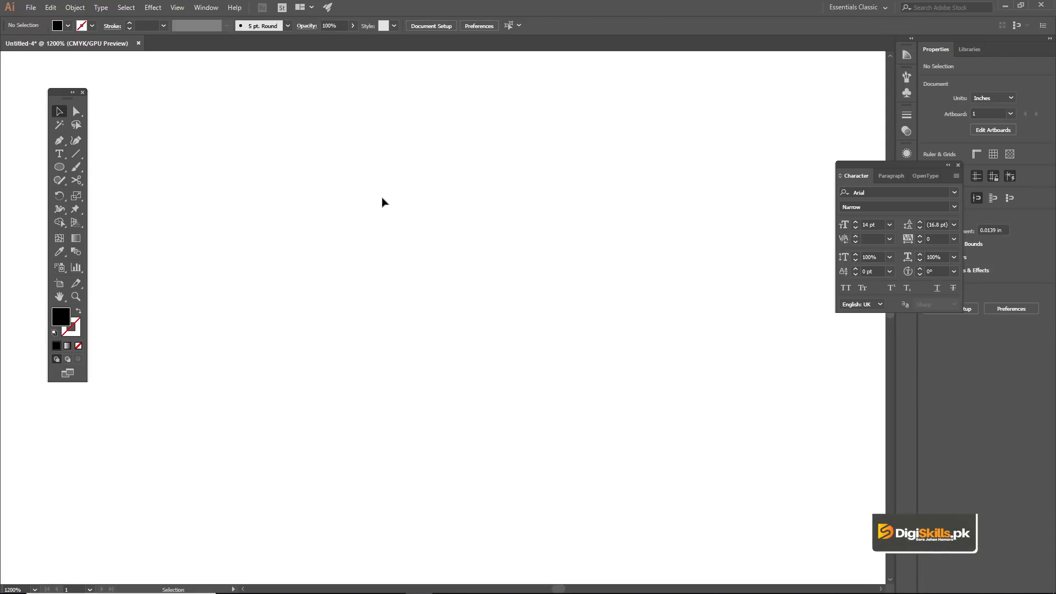
{"action": "key", "text": "ctrl+z"}
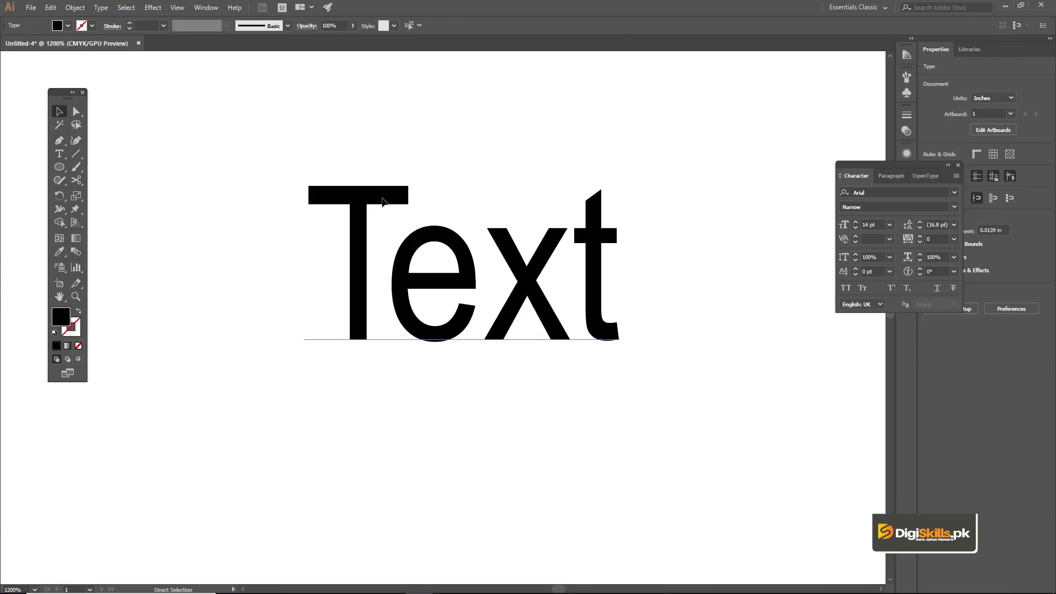
{"action": "key", "text": "alt+Right"}
{"action": "key", "text": "alt+Right"}
{"action": "key", "text": "alt+Right"}
{"action": "key", "text": "alt+Right"}
{"action": "key", "text": "alt+Right"}
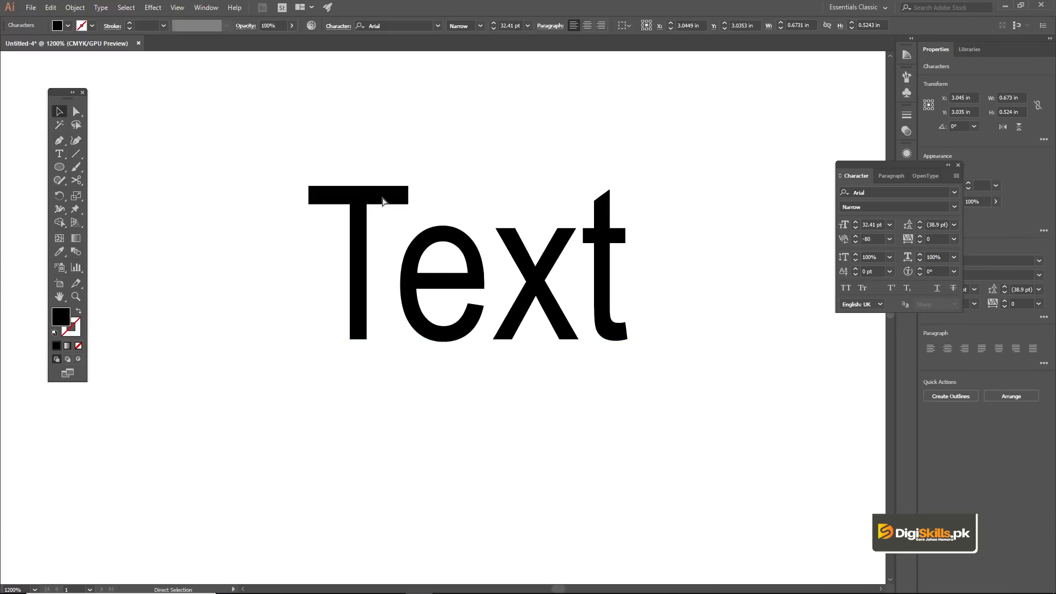
Step: Delete the "Text" object and add a new point type line with the placeholder "Lorem ipsum"
{"action": "left_click", "coordinate": [383, 201]}
{"action": "key", "text": "Delete"}
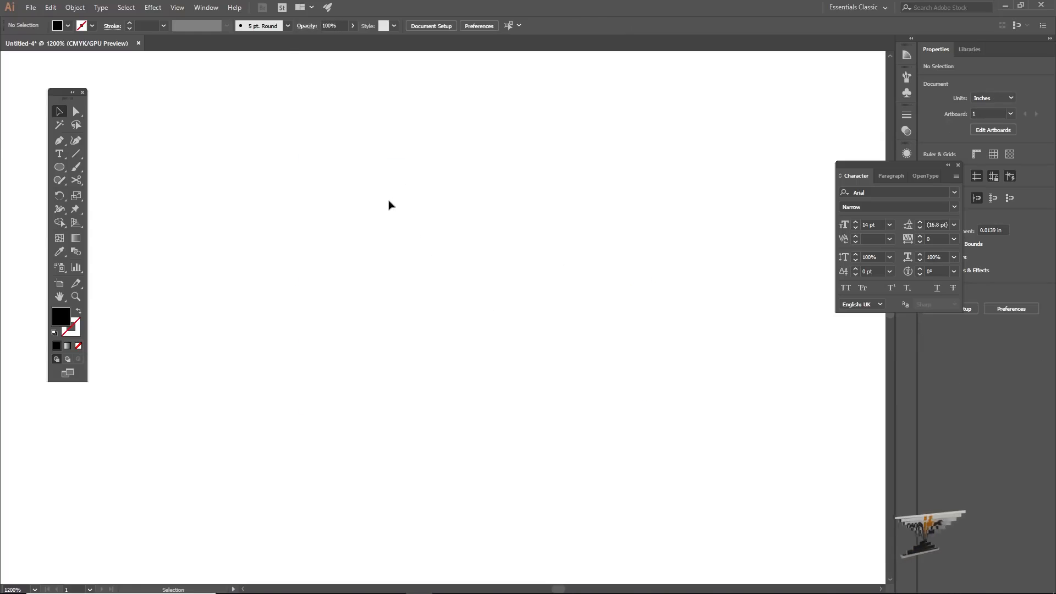
{"action": "key", "text": "t"}
{"action": "left_click", "coordinate": [325, 186]}
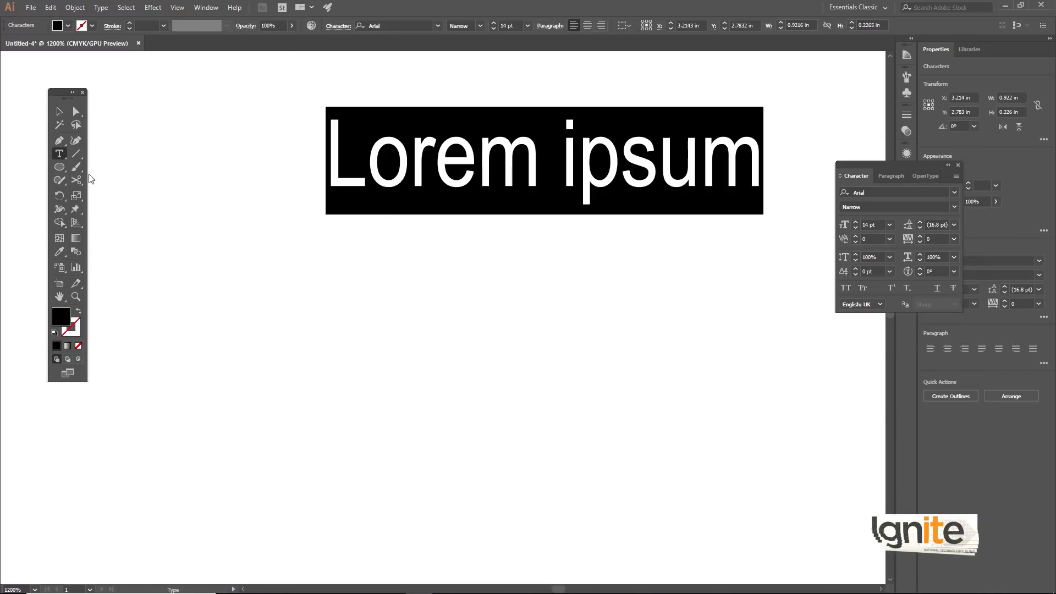
{"action": "key", "text": "Escape"}
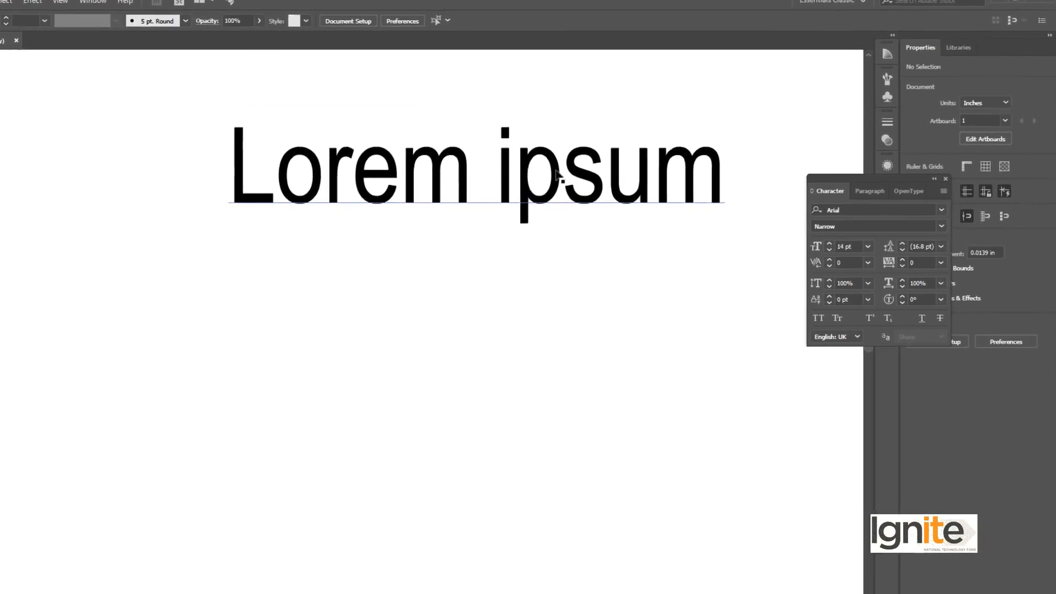
Step: Move the "Lorem ipsum" line slightly lower and increase its vertical scale to 174%
{"action": "left_click", "coordinate": [557, 175]}
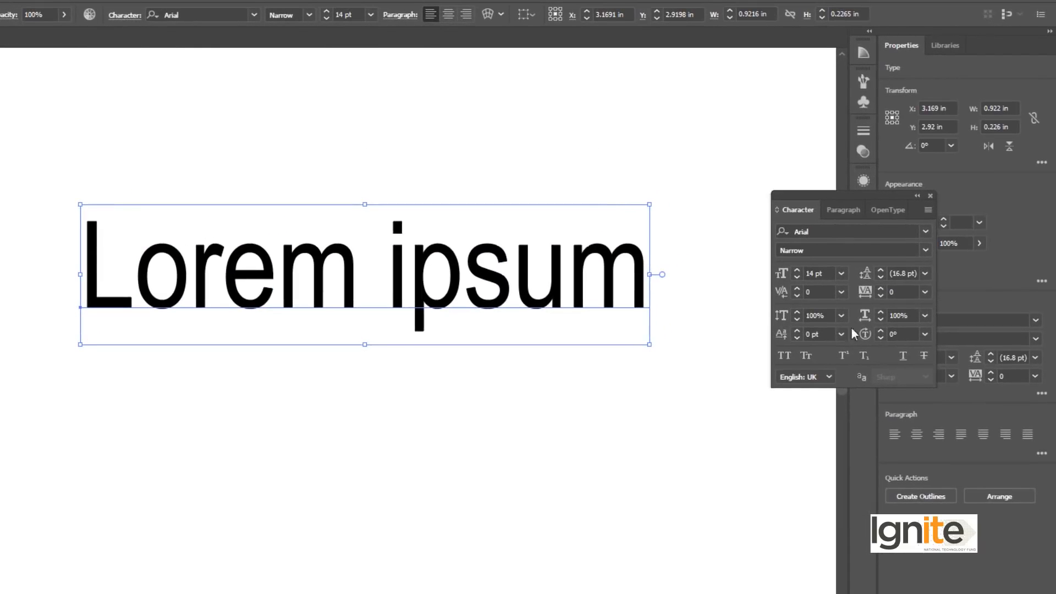
{"action": "left_click", "coordinate": [796, 312]}
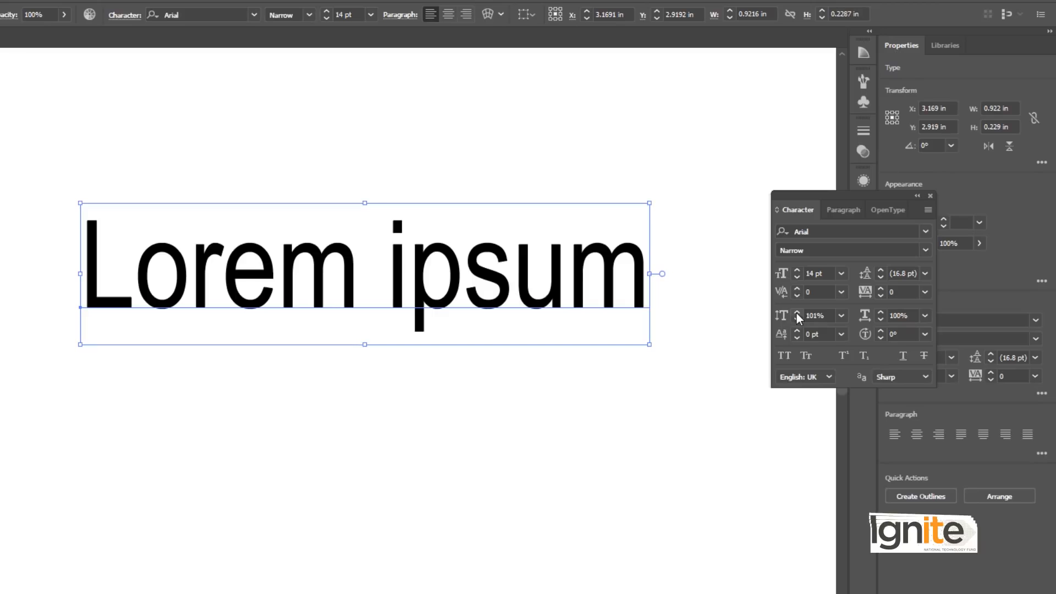
{"action": "left_click_drag", "start_coordinate": [797, 312], "coordinate": [797, 312]}
{"action": "left_click", "coordinate": [796, 312]}
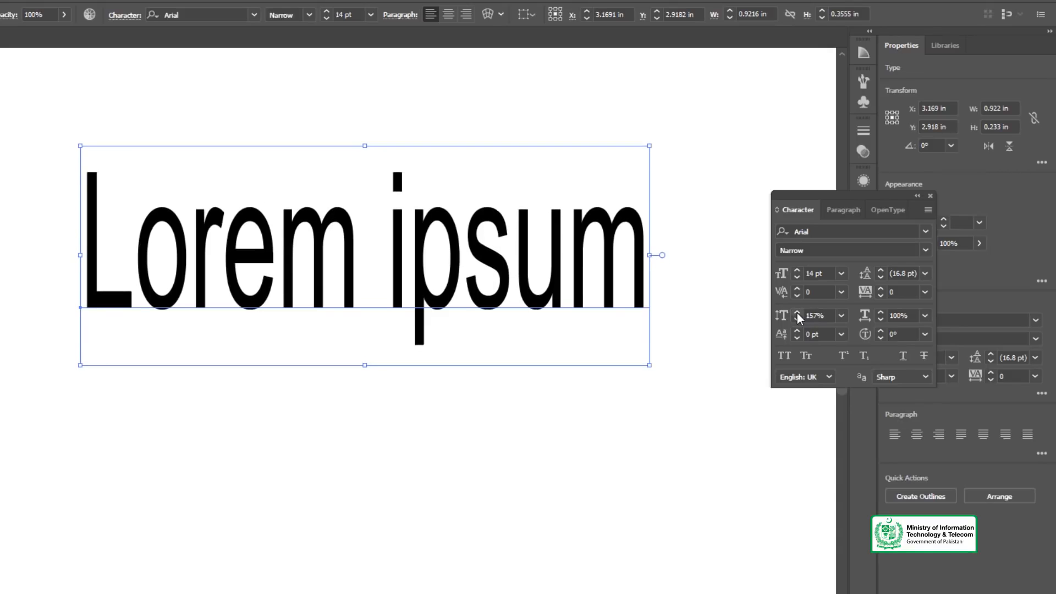
{"action": "left_click", "coordinate": [797, 313]}
{"action": "left_click", "coordinate": [797, 312]}
{"action": "left_click", "coordinate": [797, 313]}
{"action": "left_click", "coordinate": [798, 312]}
{"action": "left_click", "coordinate": [798, 312]}
{"action": "left_click", "coordinate": [798, 312]}
{"action": "left_click", "coordinate": [798, 311]}
{"action": "left_click", "coordinate": [797, 312]}
Step: Set the horizontal scale of the "Lorem ipsum" line to 125%
{"action": "left_click", "coordinate": [924, 315]}
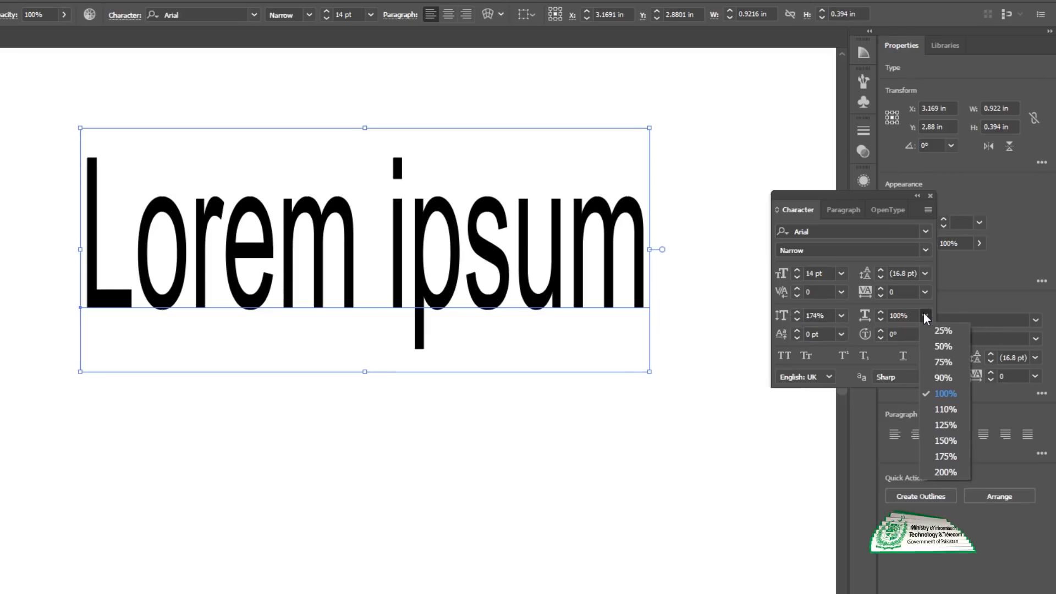
{"action": "left_click", "coordinate": [956, 428]}
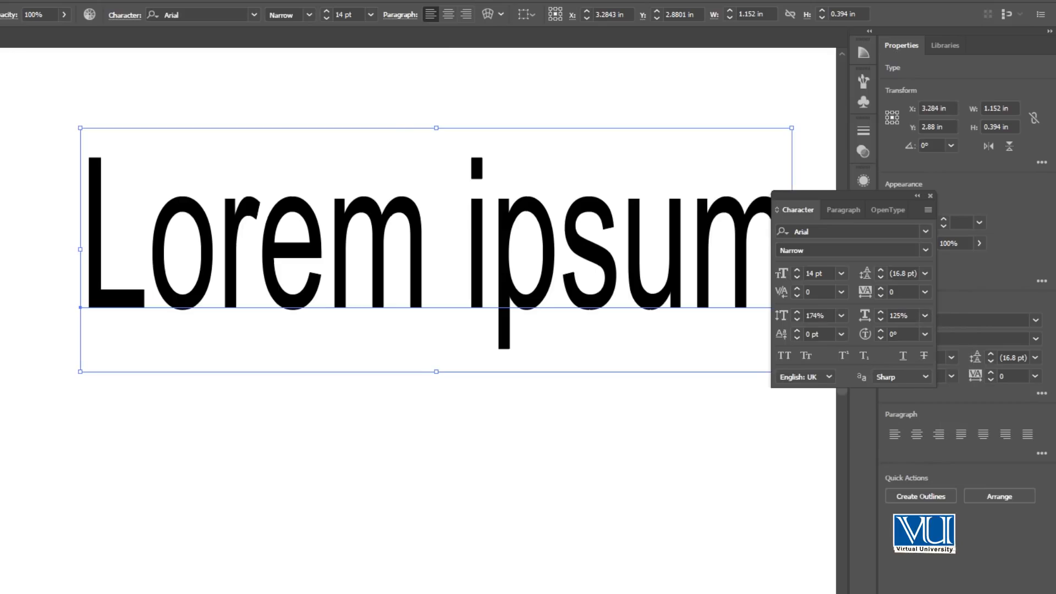
{"action": "left_click_drag", "start_coordinate": [520, 303], "coordinate": [372, 358]}
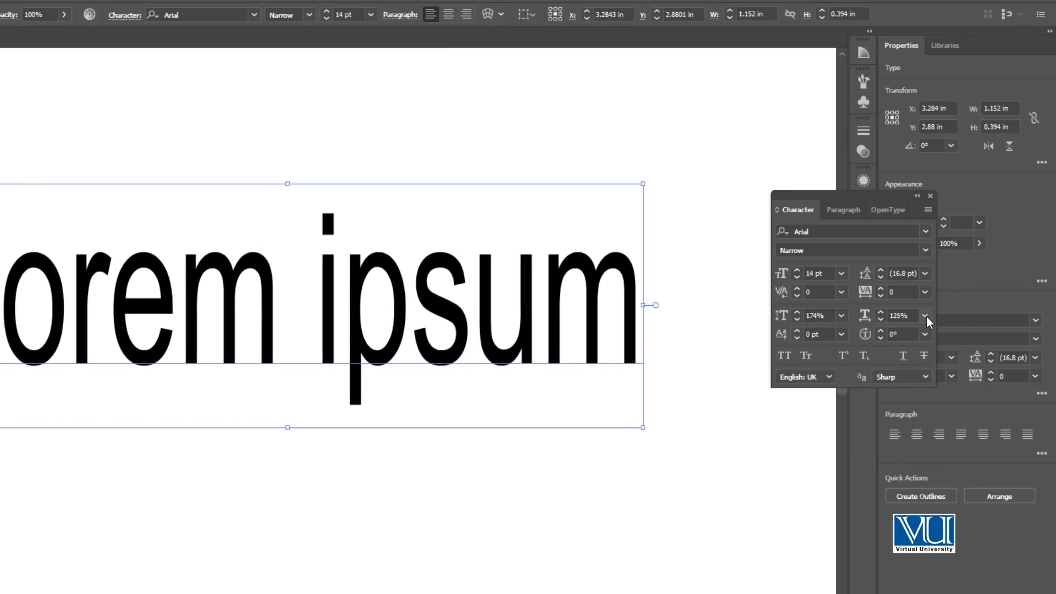
Step: Raise and lower the line's horizontal scale in 1% increments, ending at 130%
{"action": "left_click", "coordinate": [881, 312]}
{"action": "left_click", "coordinate": [881, 312]}
{"action": "left_click", "coordinate": [881, 312]}
{"action": "left_click", "coordinate": [881, 321]}
{"action": "left_click", "coordinate": [881, 320]}
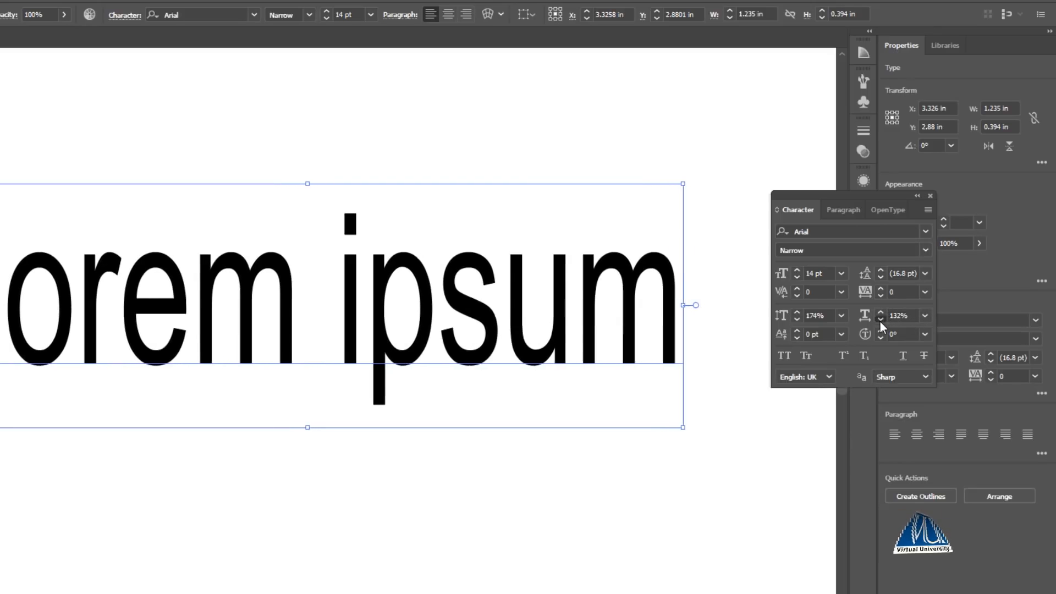
{"action": "left_click", "coordinate": [880, 320]}
{"action": "left_click", "coordinate": [880, 320]}
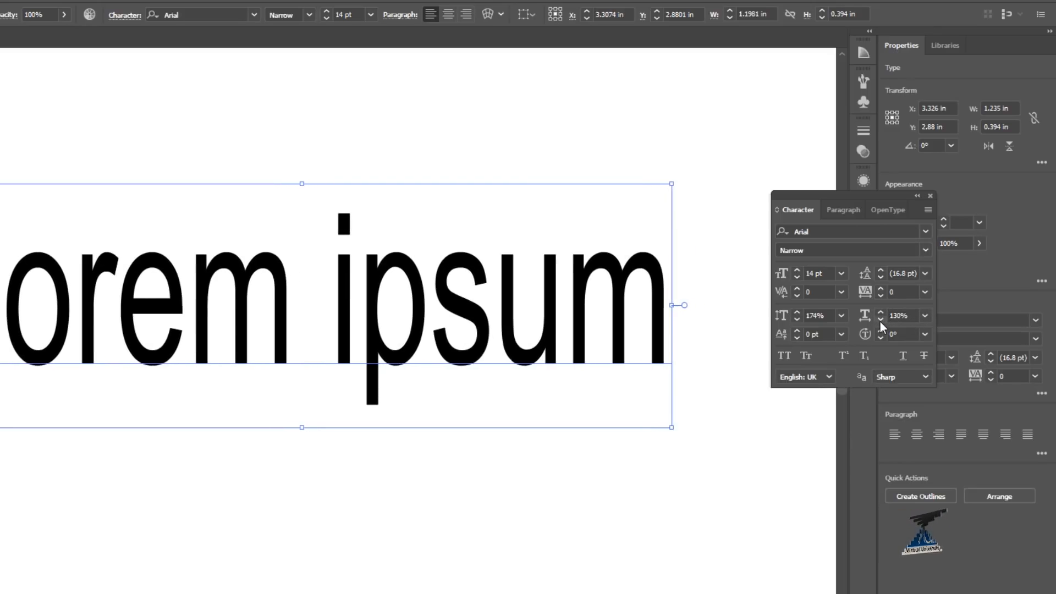
Step: Raise the baseline shift of the "Lorem ipsum" line step by step to 6 pt
{"action": "left_click", "coordinate": [797, 329]}
{"action": "left_click", "coordinate": [797, 329]}
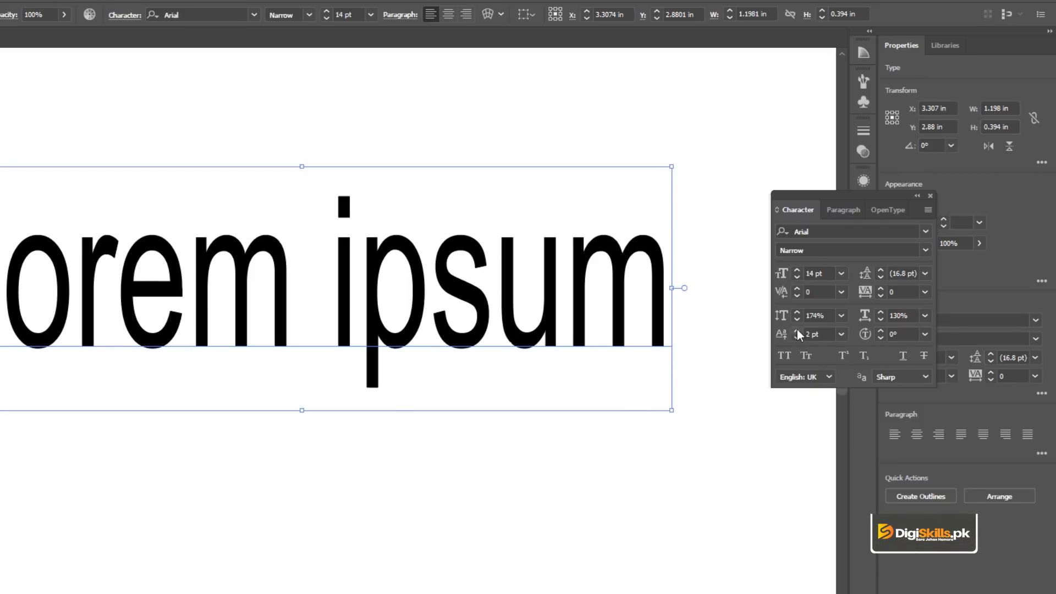
{"action": "left_click", "coordinate": [796, 329]}
{"action": "left_click", "coordinate": [797, 329]}
{"action": "left_click", "coordinate": [797, 329]}
{"action": "left_click", "coordinate": [797, 329]}
{"action": "left_click", "coordinate": [797, 329]}
{"action": "left_click", "coordinate": [797, 329]}
{"action": "left_click", "coordinate": [797, 329]}
{"action": "left_click", "coordinate": [797, 329]}
{"action": "scroll", "coordinate": [797, 329], "scroll_direction": "down", "scroll_amount": 4}
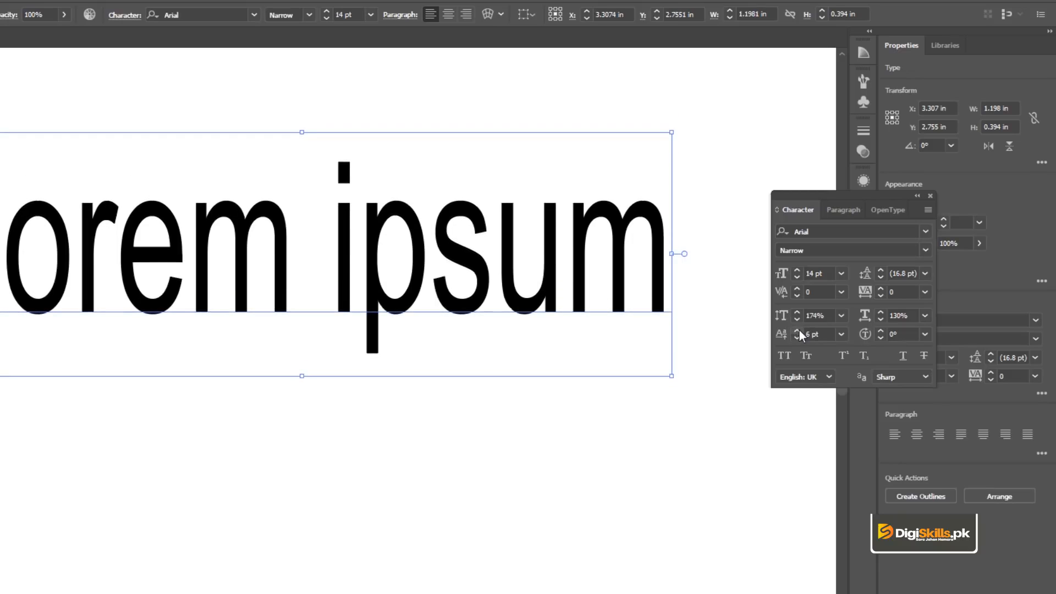
Step: Lower the baseline shift of the "Lorem ipsum" line back to 0 pt and deselect the text
{"action": "left_click", "coordinate": [797, 336]}
{"action": "left_click", "coordinate": [796, 336]}
{"action": "left_click", "coordinate": [796, 336]}
{"action": "left_click", "coordinate": [797, 336]}
{"action": "left_click", "coordinate": [797, 336]}
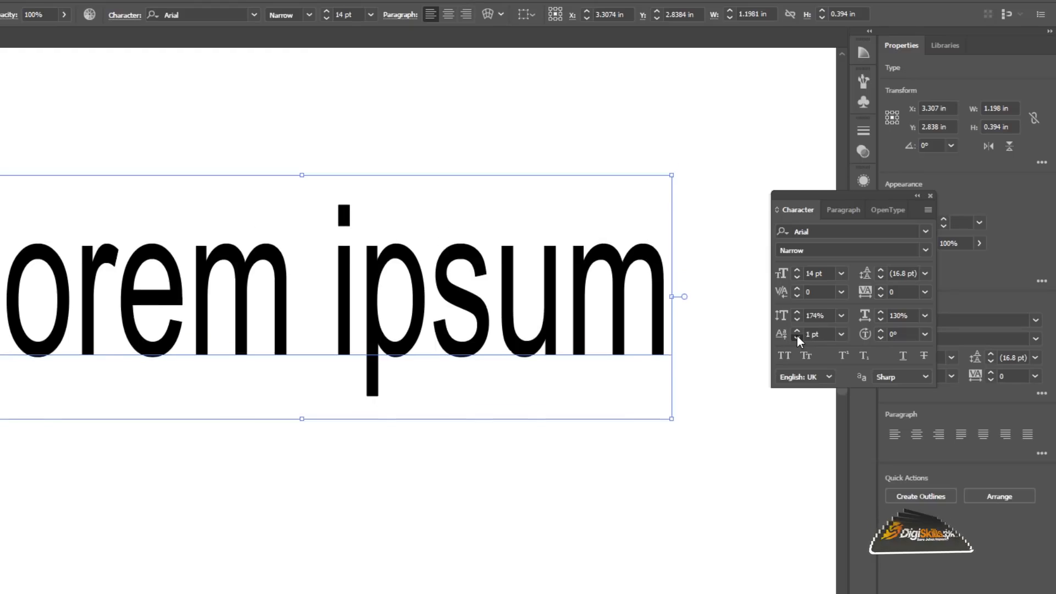
{"action": "left_click", "coordinate": [797, 336]}
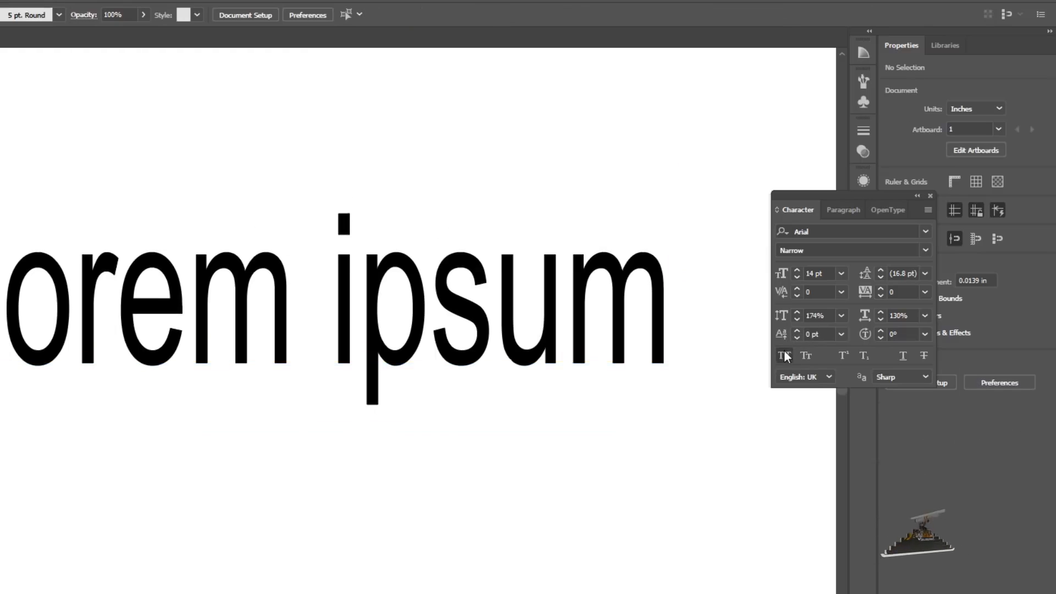
Step: Select the "Lorem ipsum" line, apply All Caps, and switch it to Small Caps
{"action": "left_click", "coordinate": [509, 297]}
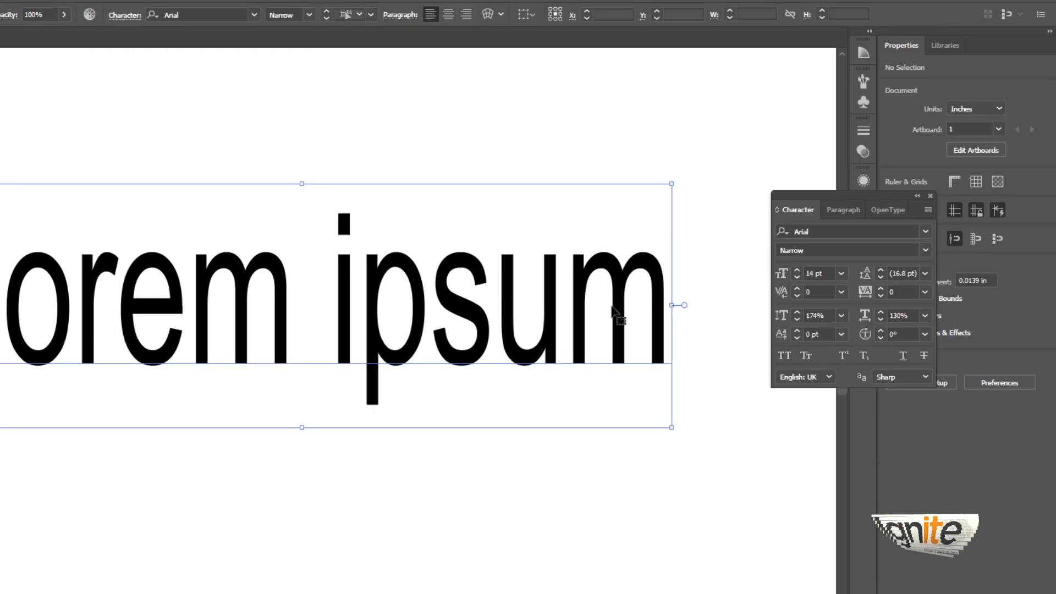
{"action": "left_click", "coordinate": [786, 355]}
{"action": "scroll", "coordinate": [243, 188], "scroll_direction": "up", "scroll_amount": 1}
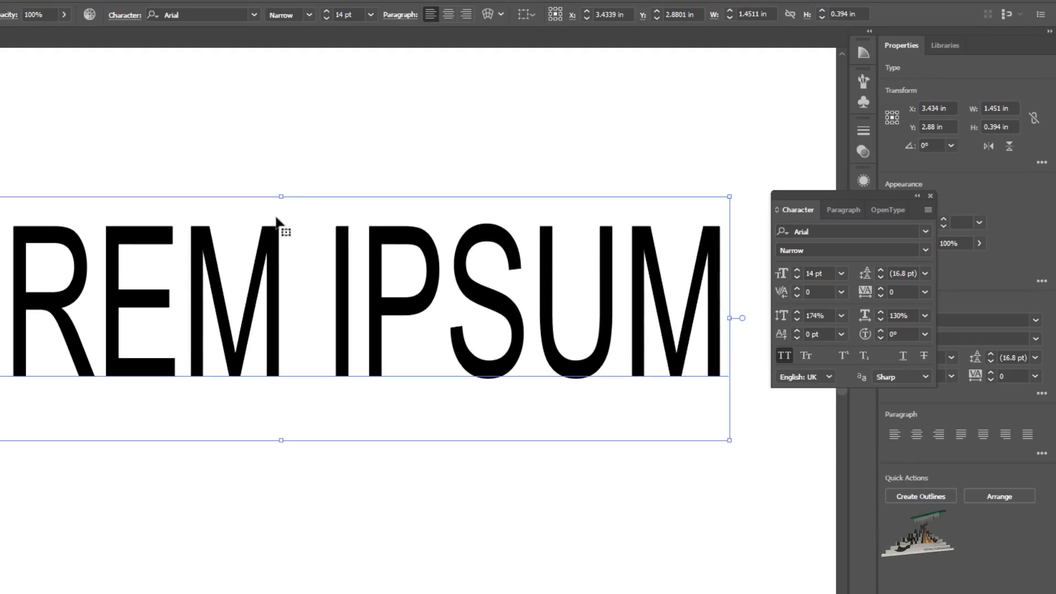
{"action": "left_click", "coordinate": [806, 357]}
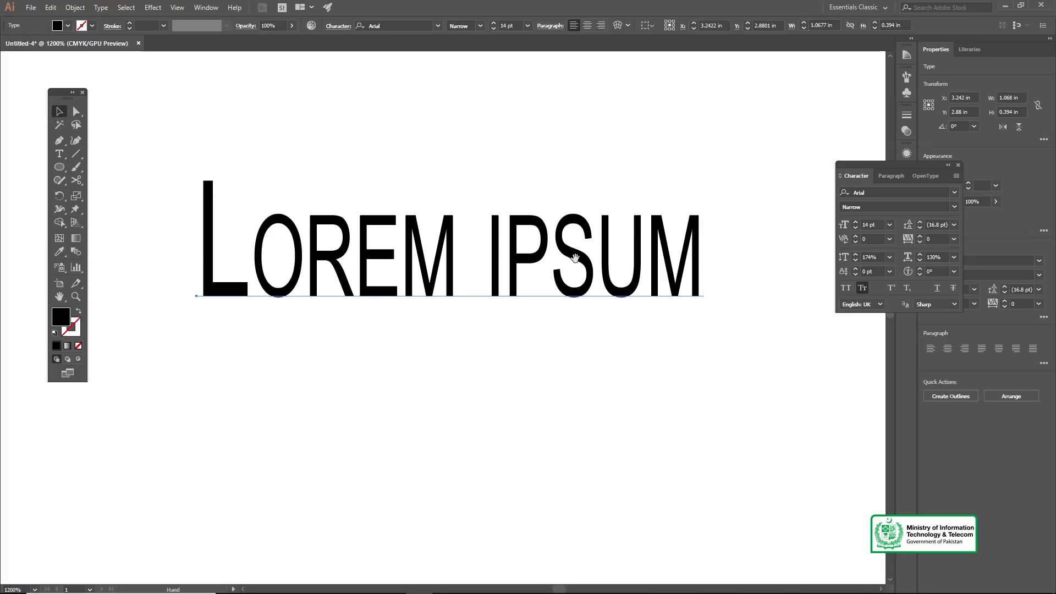
{"action": "left_click_drag", "start_coordinate": [525, 250], "coordinate": [513, 248]}
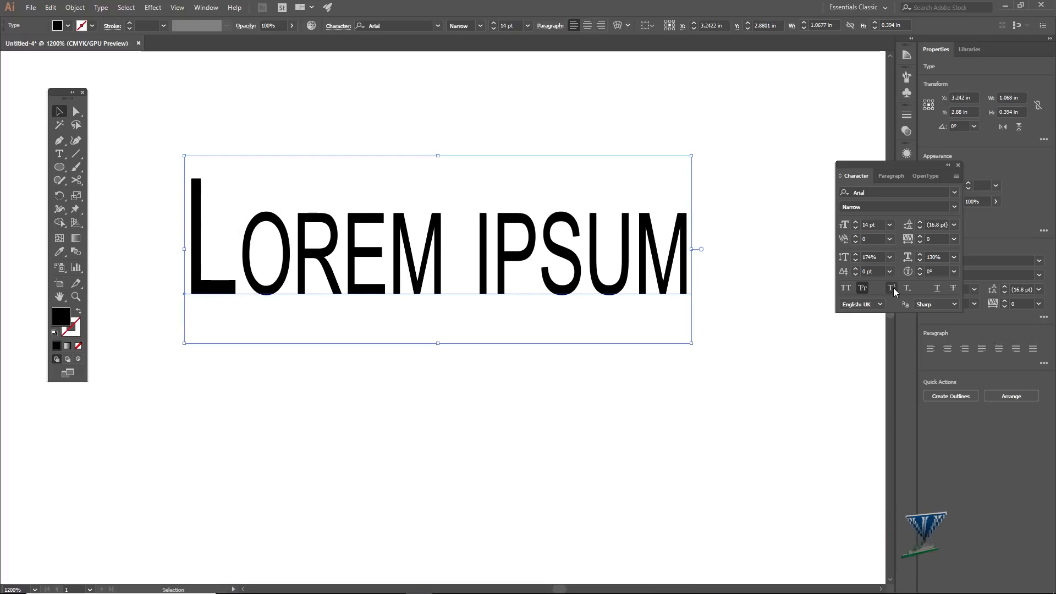
Step: Delete the small-caps line and add a new point type line reading "x2+y2"
{"action": "key", "text": "Delete"}
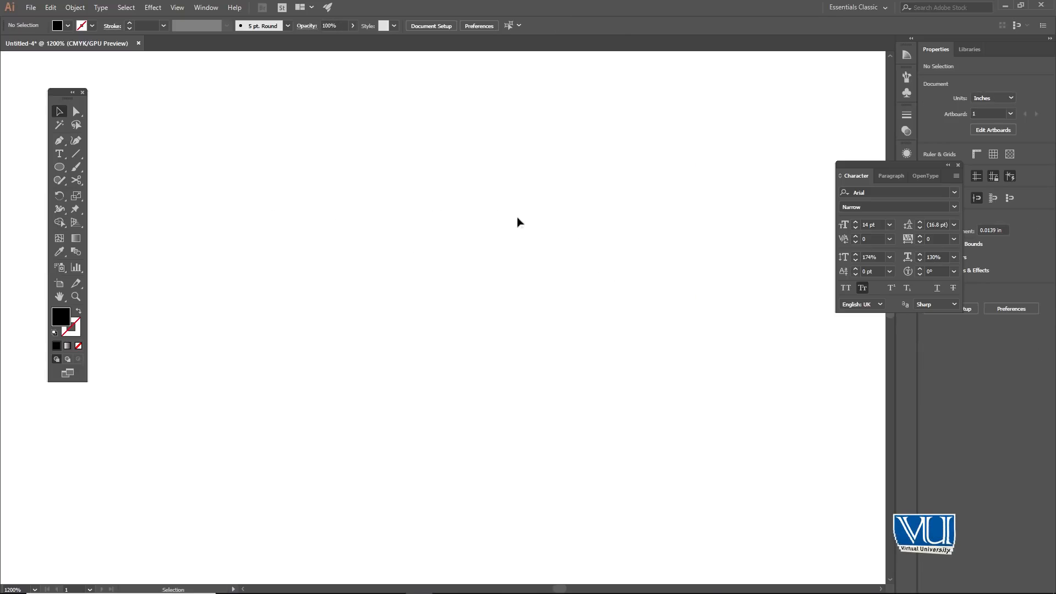
{"action": "key", "text": "t"}
{"action": "key", "text": "ctrl+z"}
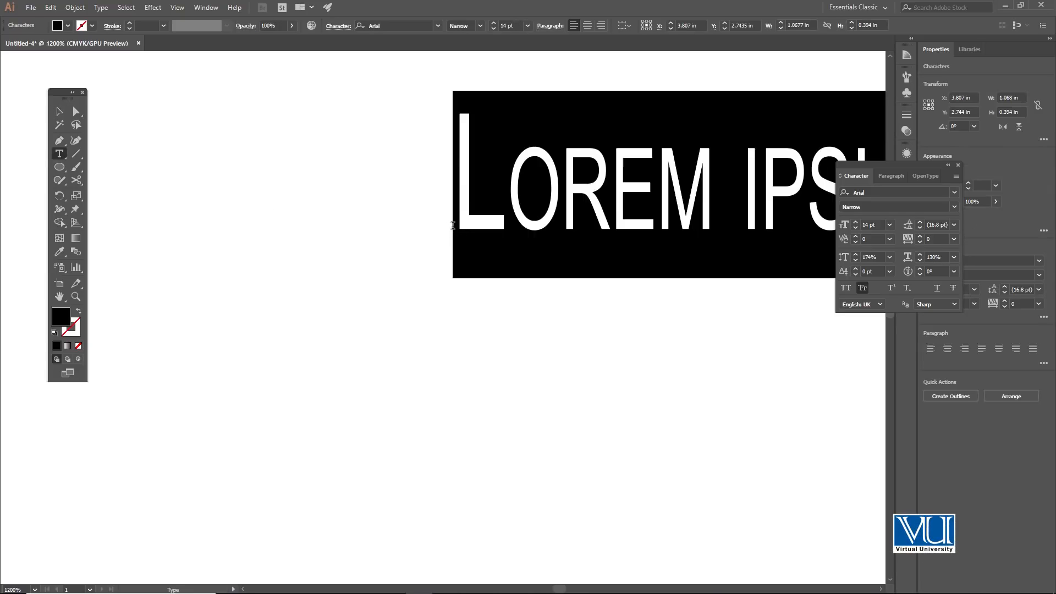
{"action": "type", "text": "x2"}
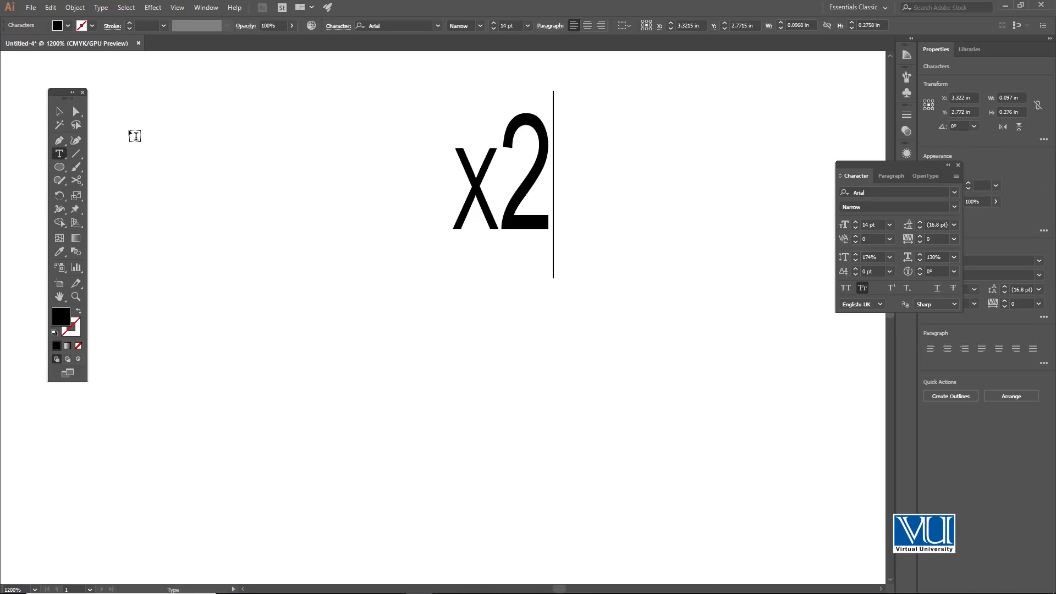
{"action": "type", "text": "+"}
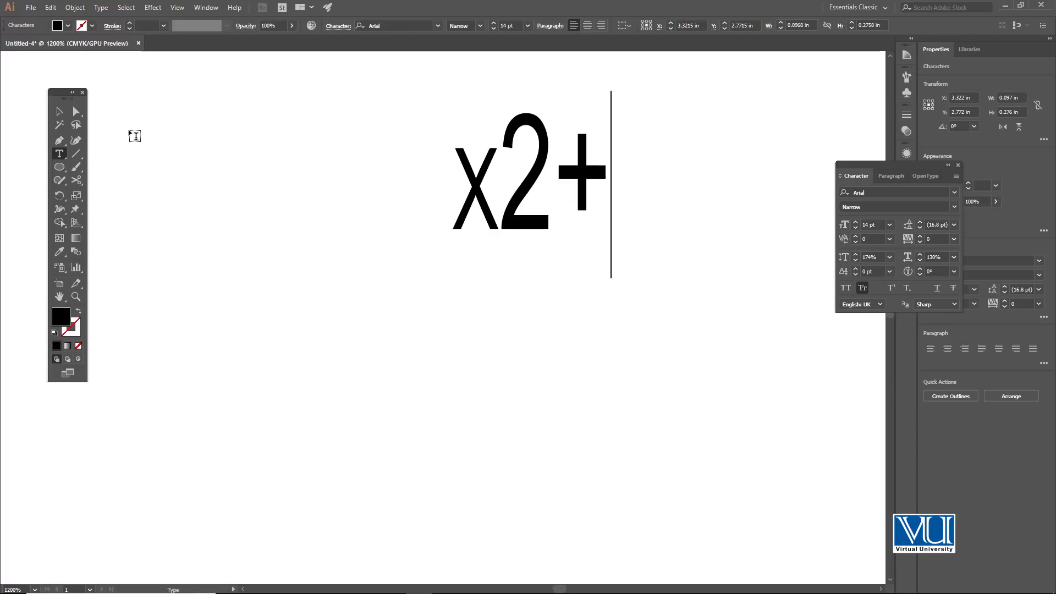
{"action": "type", "text": "y2"}
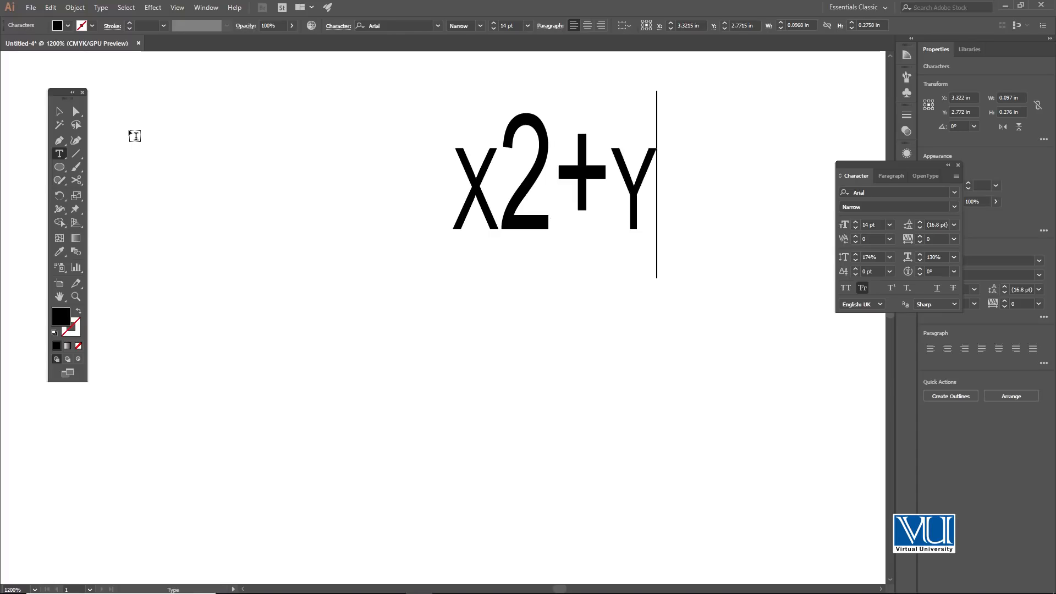
Step: Format both 2s in "x2+y2" as superscript and deselect the text
{"action": "left_click", "coordinate": [60, 111]}
{"action": "left_click", "coordinate": [183, 142]}
{"action": "left_click_drag", "start_coordinate": [459, 174], "coordinate": [435, 222]}
{"action": "left_click", "coordinate": [406, 219]}
{"action": "key", "text": "t"}
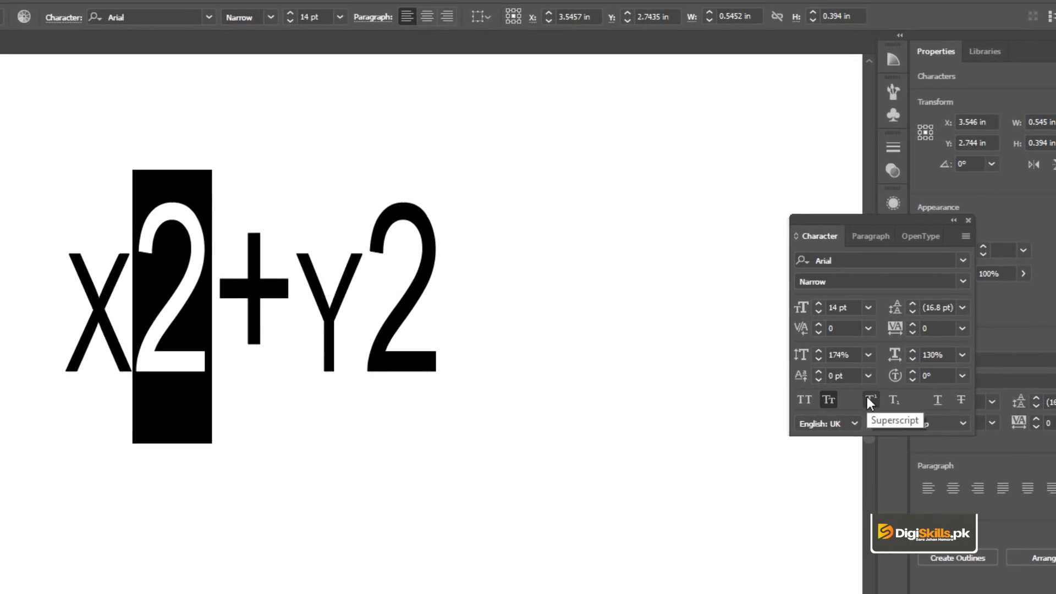
{"action": "left_click", "coordinate": [866, 397]}
{"action": "left_click_drag", "start_coordinate": [330, 312], "coordinate": [533, 318]}
{"action": "left_click", "coordinate": [867, 395]}
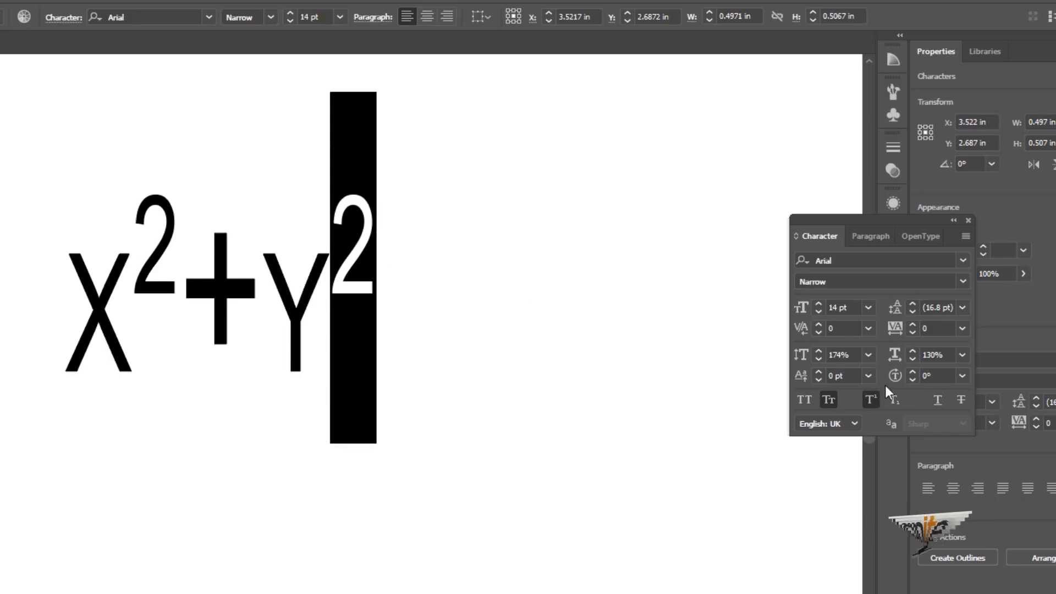
{"action": "key", "text": "Escape"}
{"action": "left_click", "coordinate": [495, 330]}
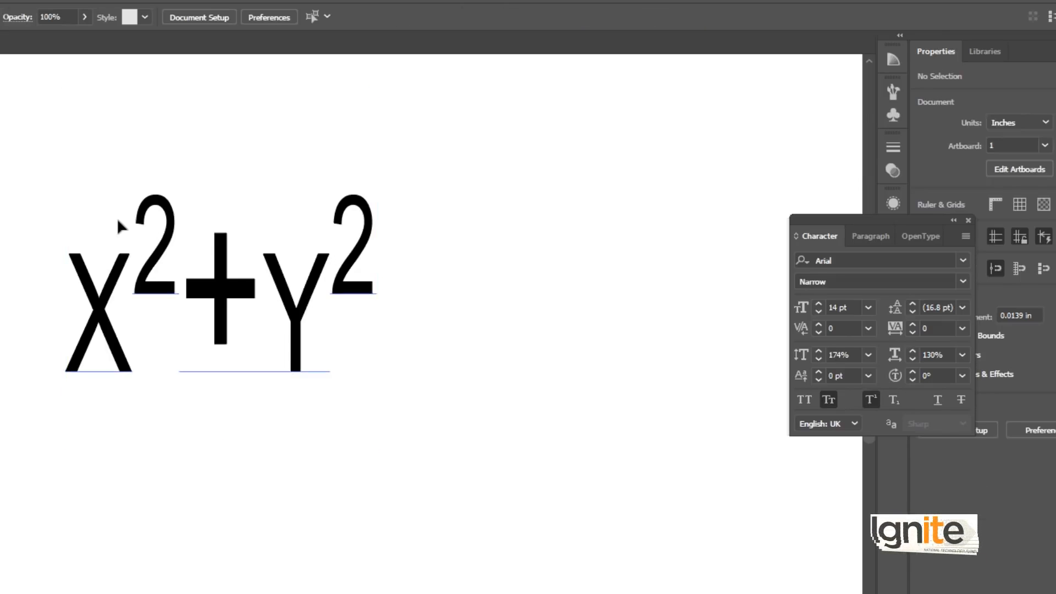
Step: Delete the "x2+y2" expression and add a new point type line reading "O2"
{"action": "left_click", "coordinate": [163, 223]}
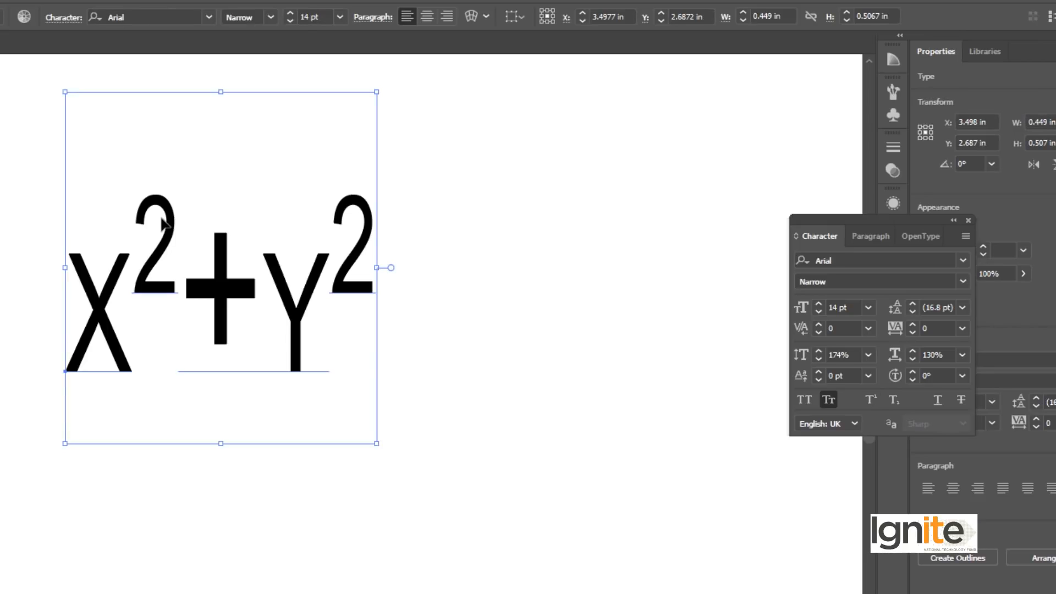
{"action": "key", "text": "Delete"}
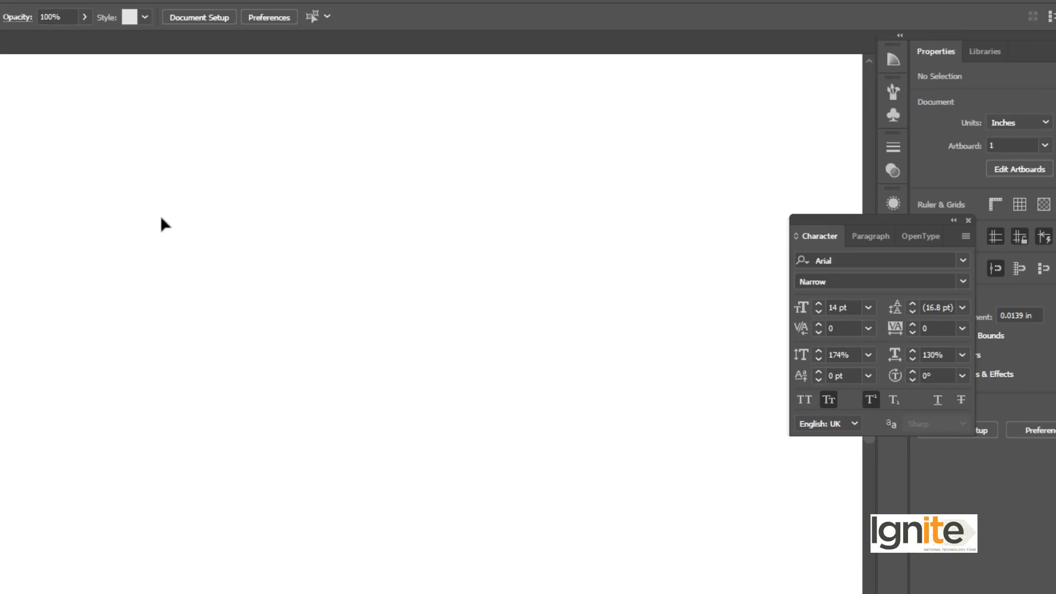
{"action": "key", "text": "t"}
{"action": "left_click", "coordinate": [99, 301]}
{"action": "type", "text": "0"}
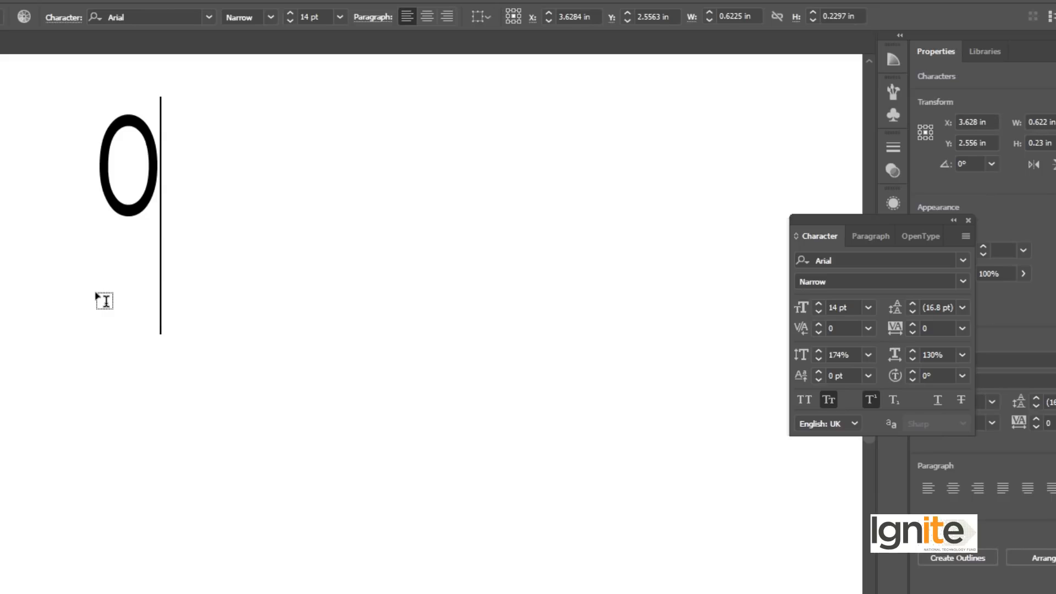
{"action": "type", "text": "2"}
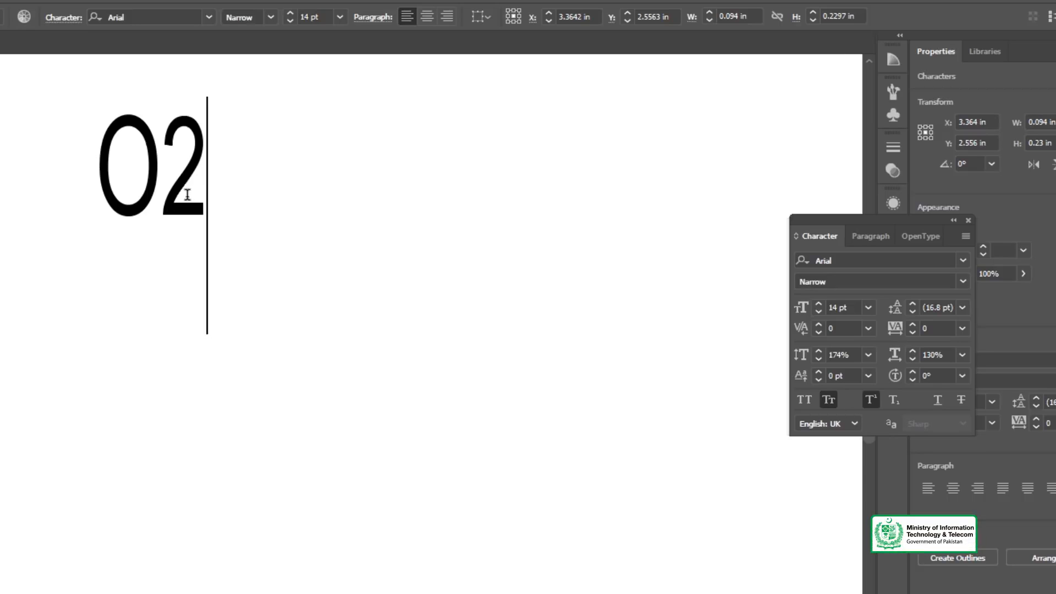
Step: Clear Superscript and Small Caps from the 2 in "O2", and turn Subscript on and off again
{"action": "left_click_drag", "start_coordinate": [175, 189], "coordinate": [214, 189]}
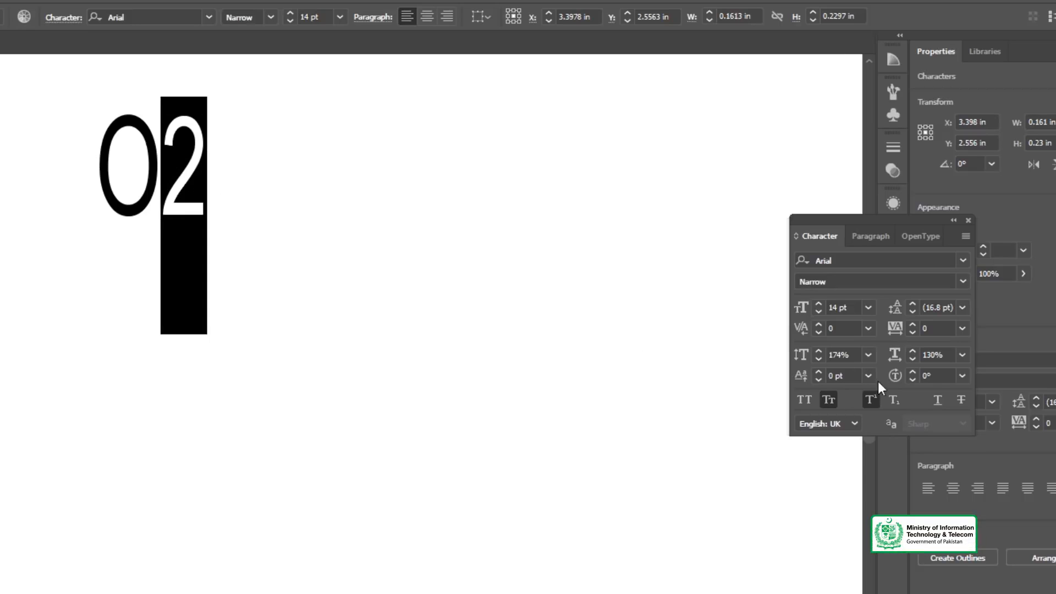
{"action": "left_click", "coordinate": [870, 397]}
{"action": "left_click", "coordinate": [827, 398]}
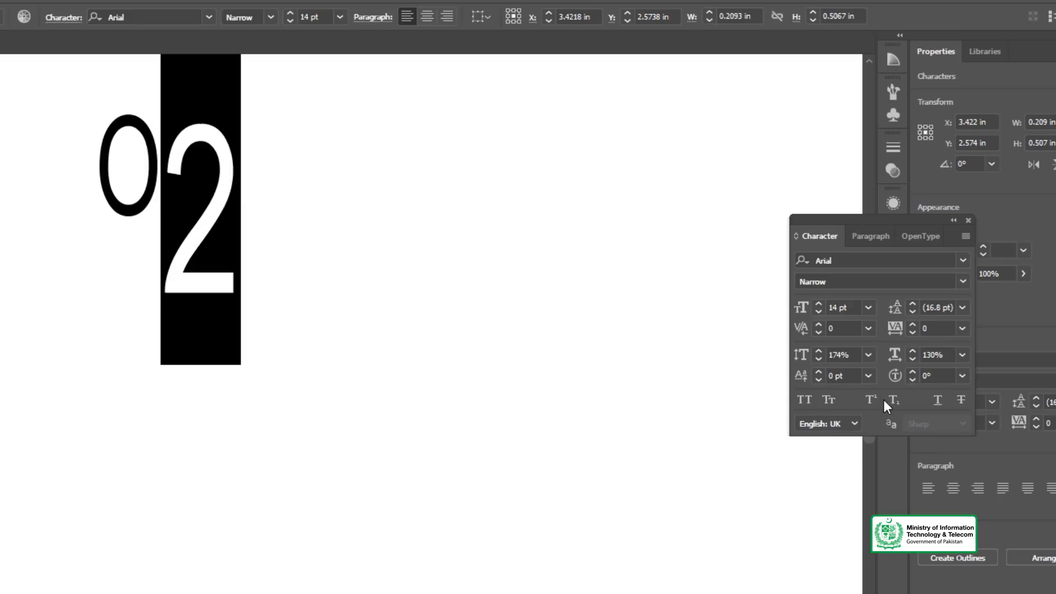
{"action": "left_click", "coordinate": [894, 400]}
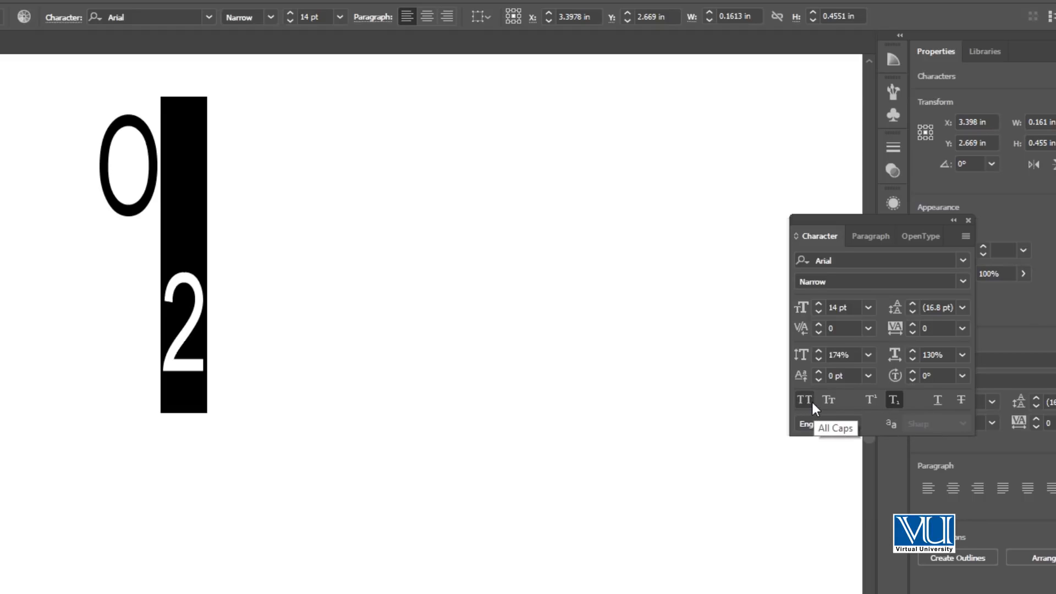
{"action": "left_click", "coordinate": [893, 400]}
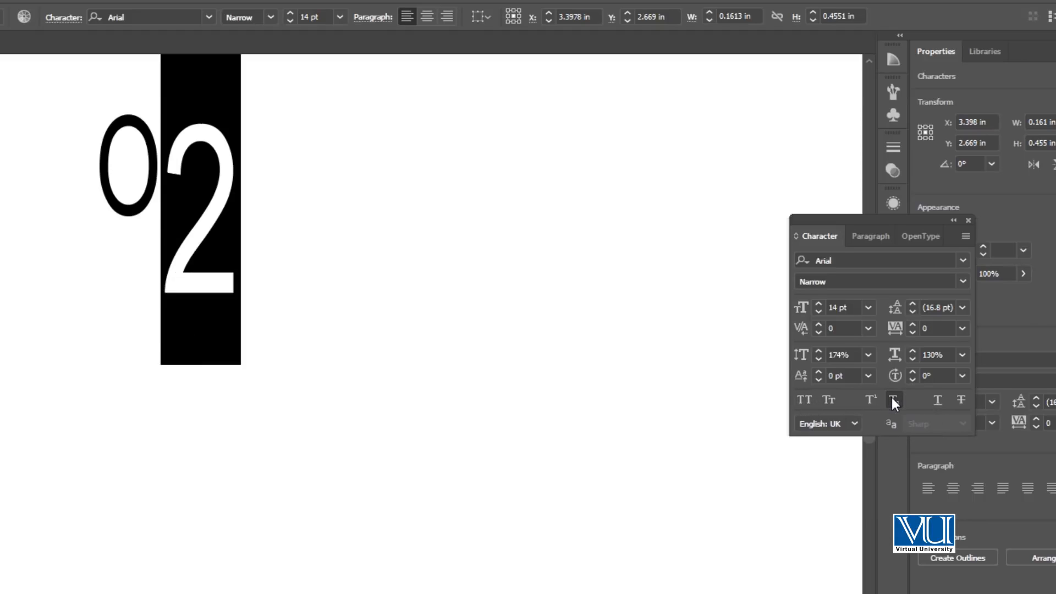
{"action": "key", "text": "Escape"}
{"action": "left_click", "coordinate": [149, 161]}
{"action": "left_click", "coordinate": [147, 156]}
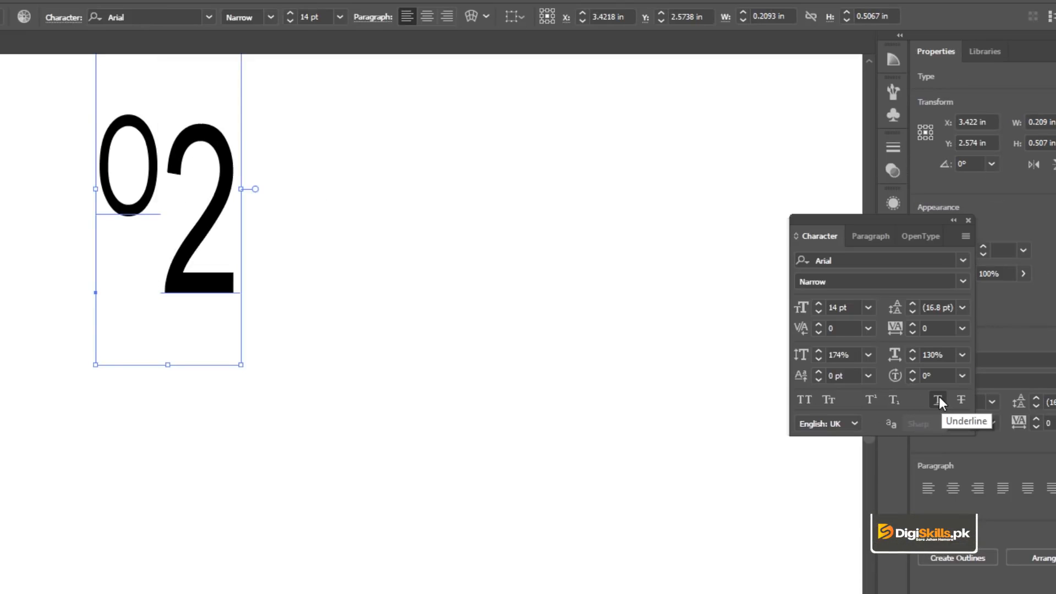
Step: Delete the "O2" text and add a new point type line with the placeholder "Lorem ipsum"
{"action": "left_click", "coordinate": [275, 195]}
{"action": "left_click", "coordinate": [214, 204]}
{"action": "left_click_drag", "start_coordinate": [213, 202], "coordinate": [227, 240]}
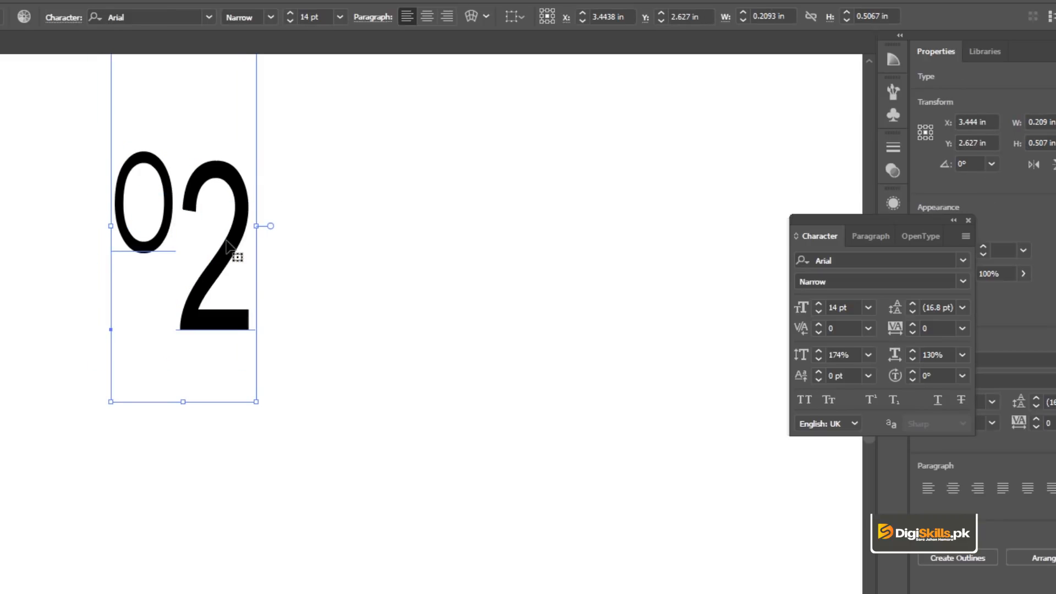
{"action": "key", "text": "Delete"}
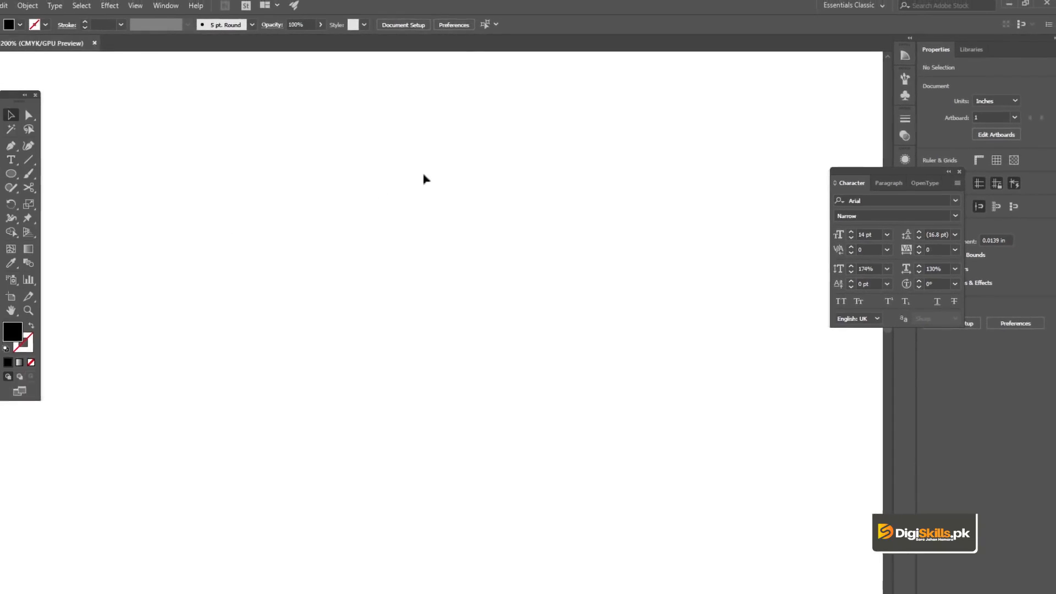
{"action": "key", "text": "t"}
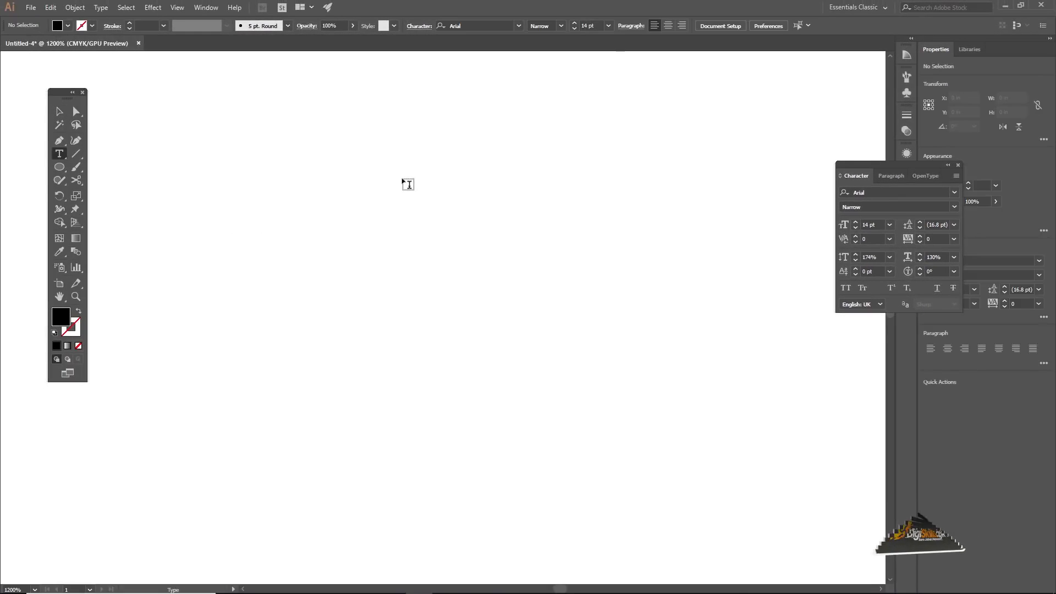
{"action": "left_click", "coordinate": [376, 192]}
{"action": "key", "text": "Escape"}
{"action": "left_click_drag", "start_coordinate": [496, 132], "coordinate": [272, 267]}
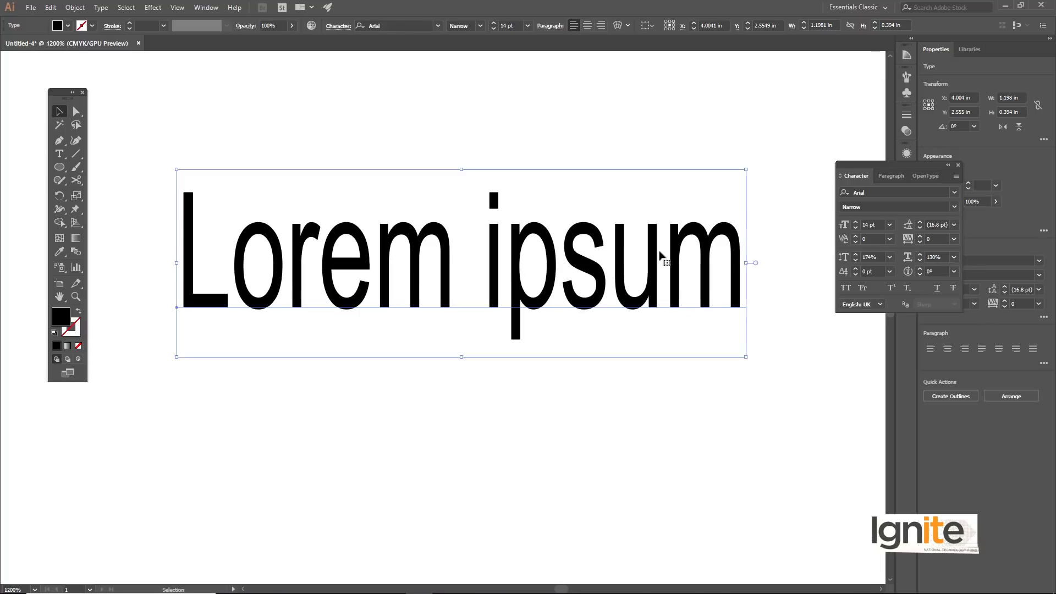
Step: Apply Underline to the new "Lorem ipsum" line and undo it, and do the same with Strikethrough
{"action": "left_click", "coordinate": [937, 289]}
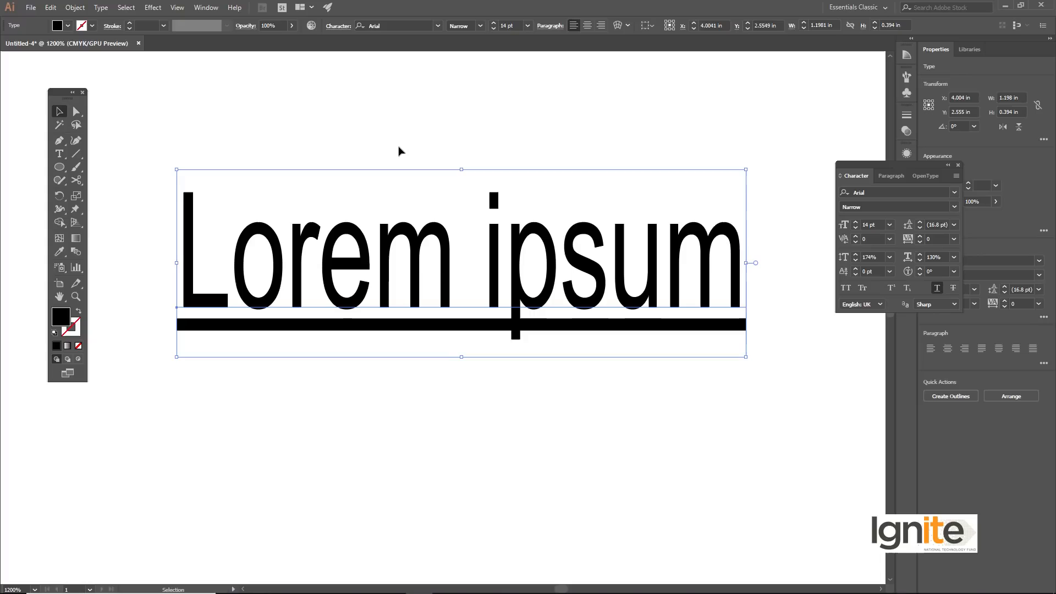
{"action": "key", "text": "ctrl+z"}
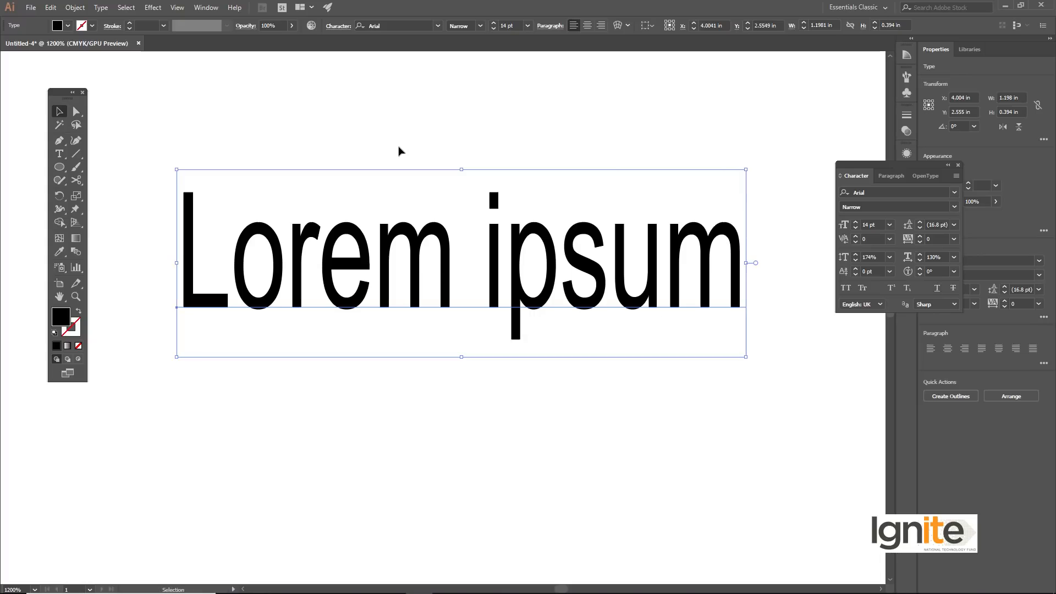
{"action": "left_click", "coordinate": [953, 289]}
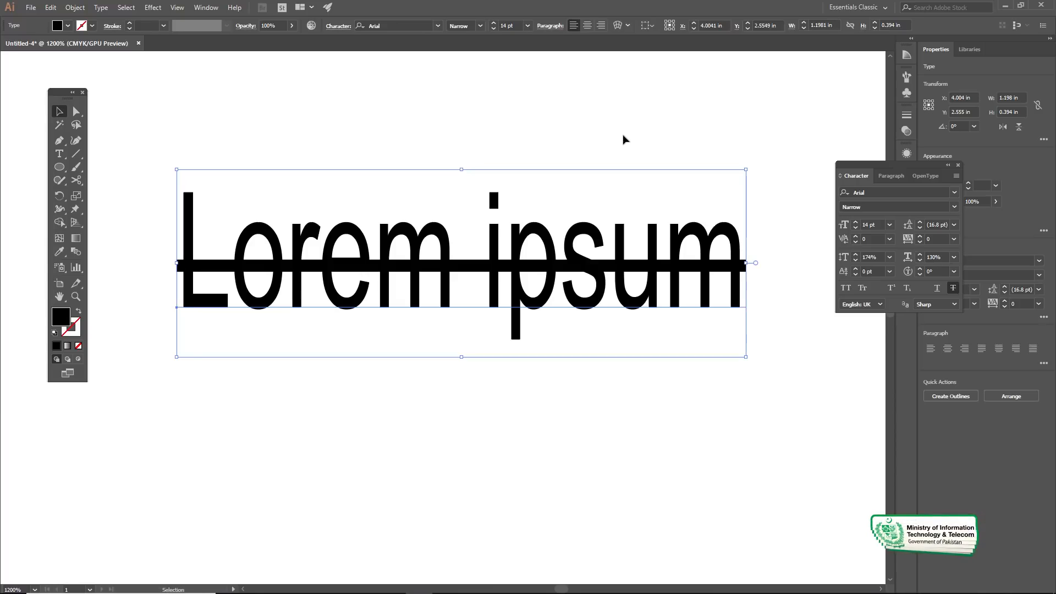
{"action": "key", "text": "ctrl+z"}
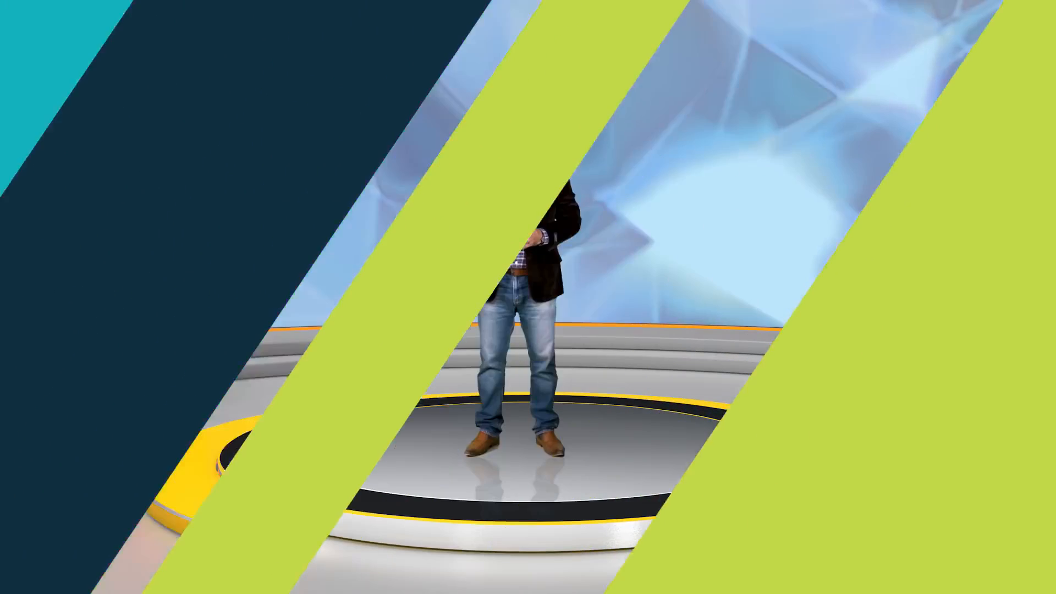